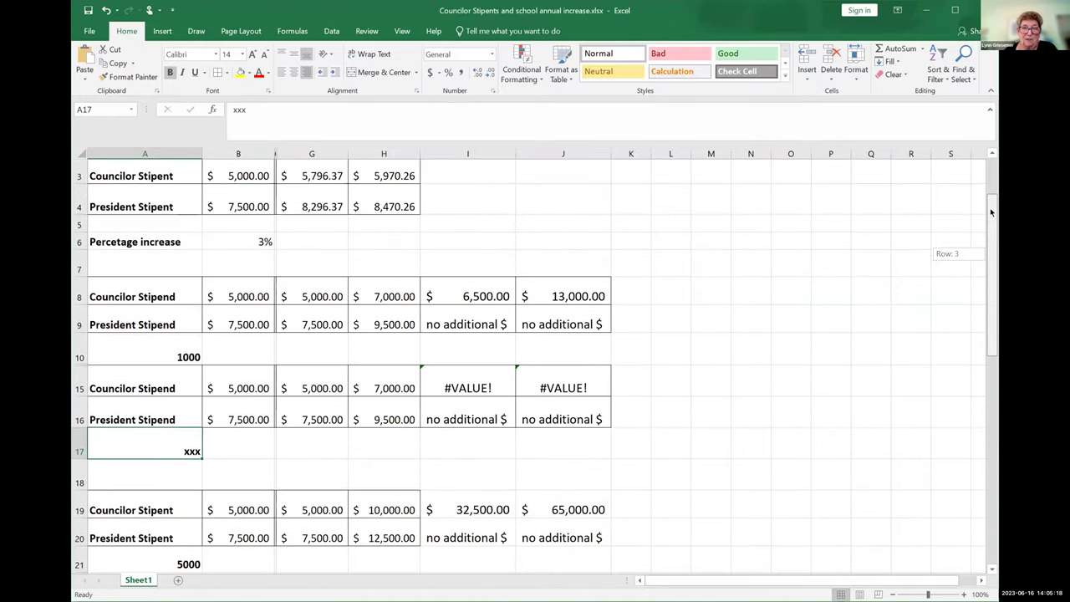
Step: Examine the Councilor and President stipend rows in the three scenarios labelled 1000, xxx and 5000
drag(79, 303, 356, 315)
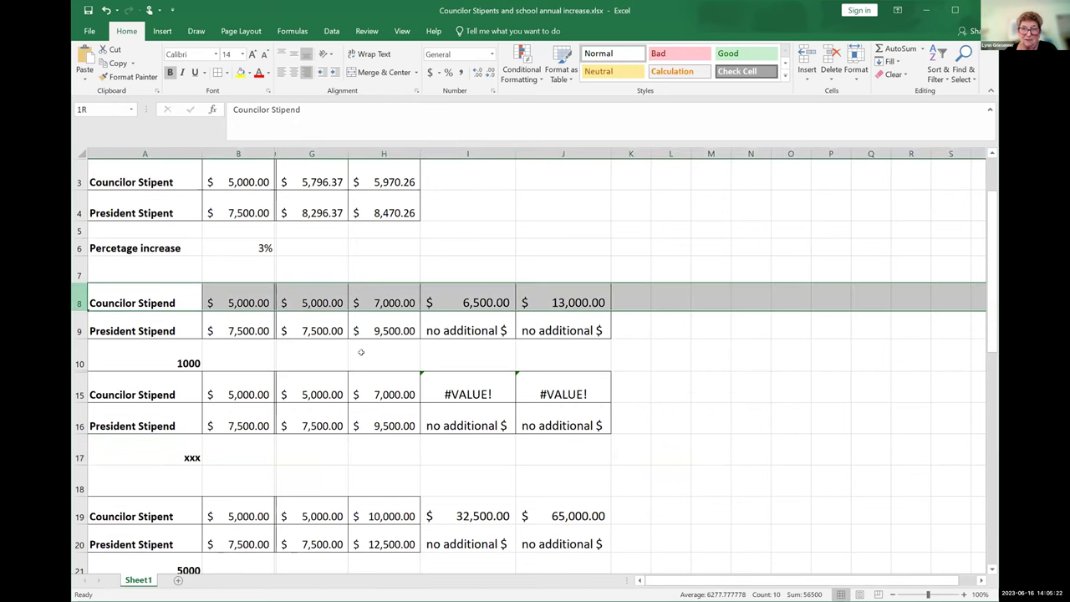
drag(355, 352, 570, 437)
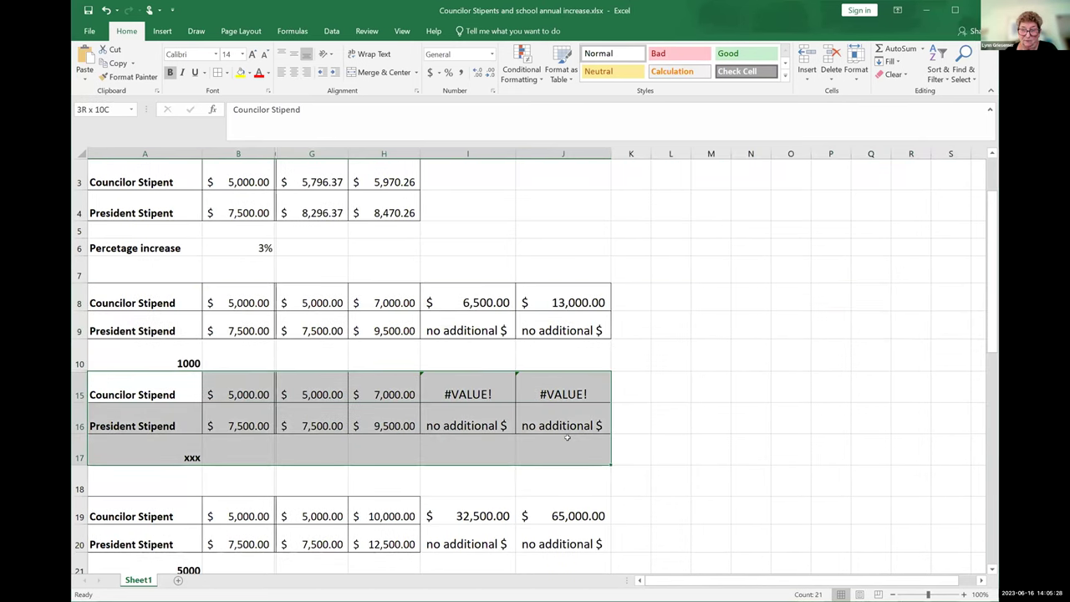
drag(989, 321, 992, 355)
drag(142, 447, 567, 503)
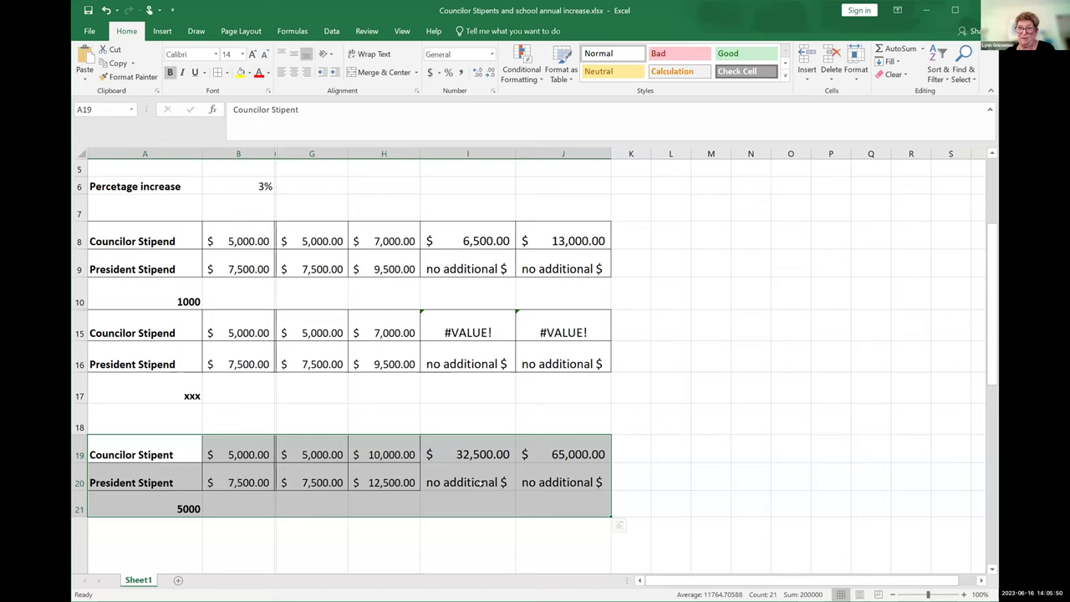
click(183, 393)
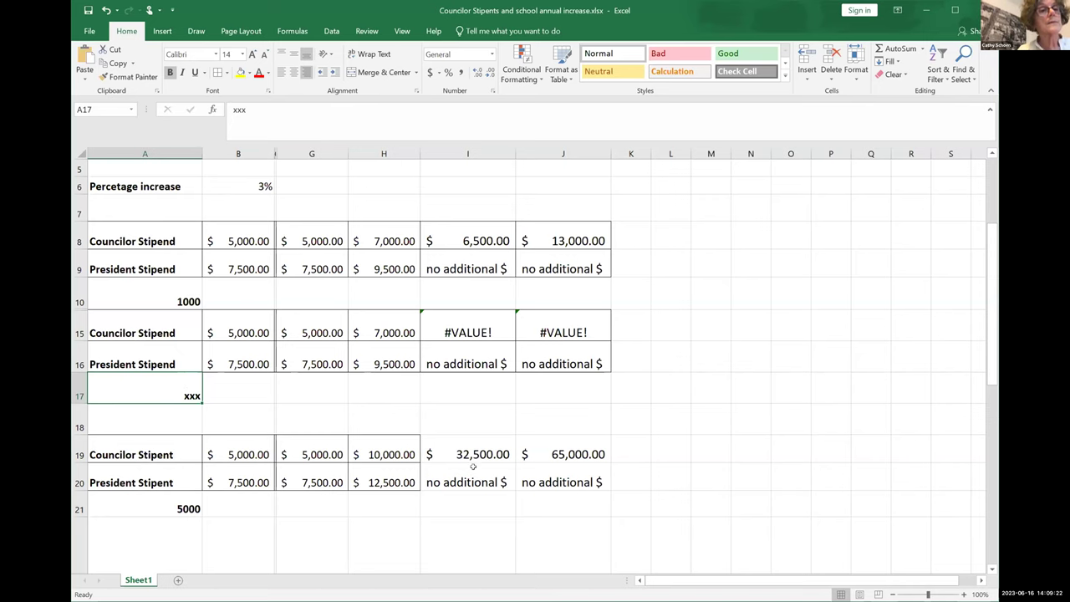
drag(236, 446, 556, 482)
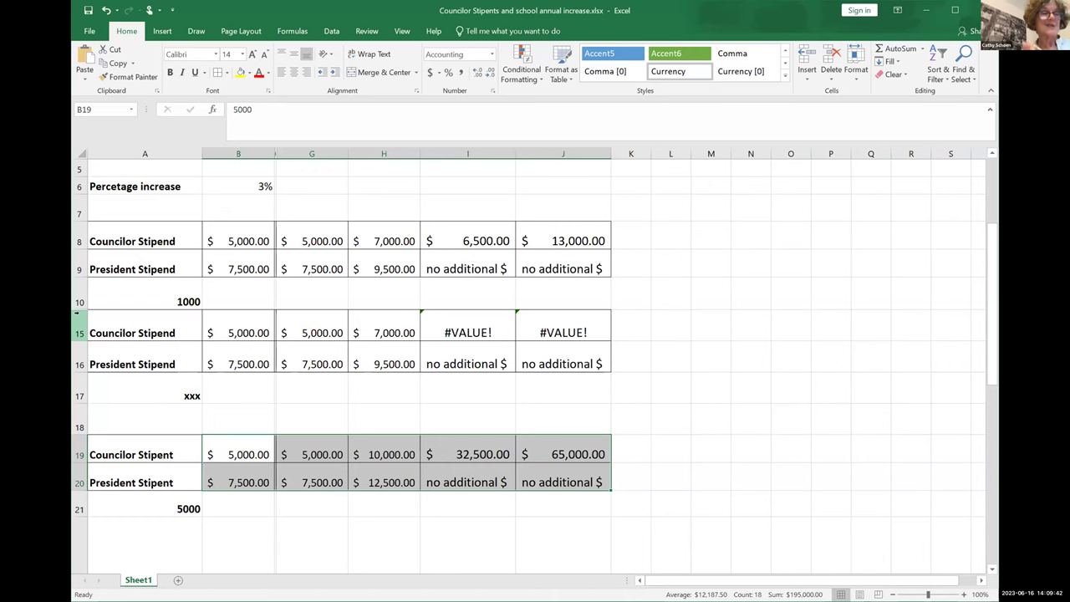
Step: Insert a blank row above the stipend block labelled xxx and remove the fill colour from I15:J15
right_click(79, 319)
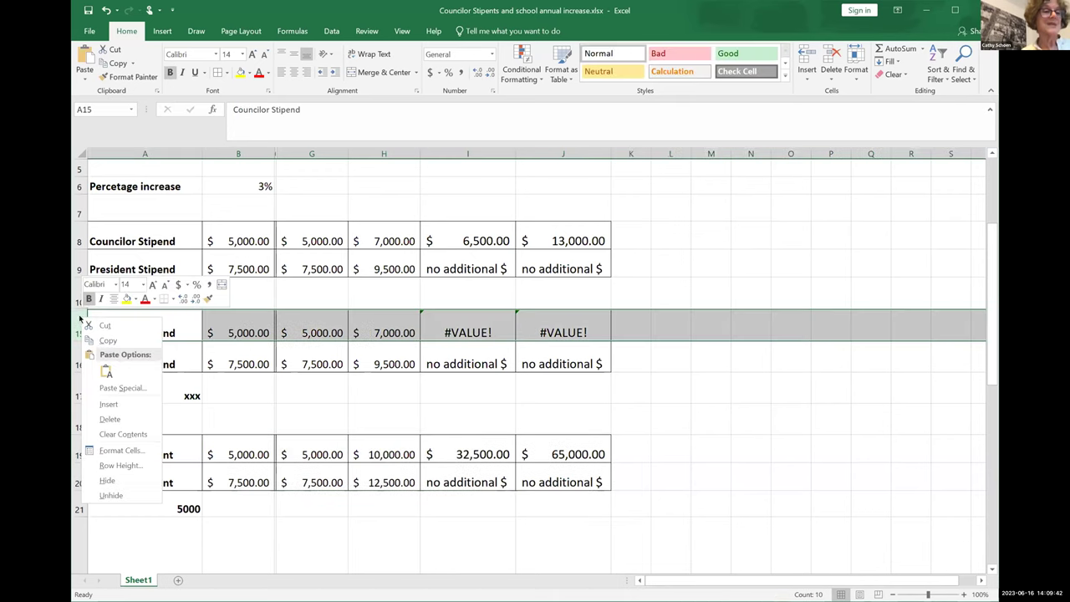
click(110, 405)
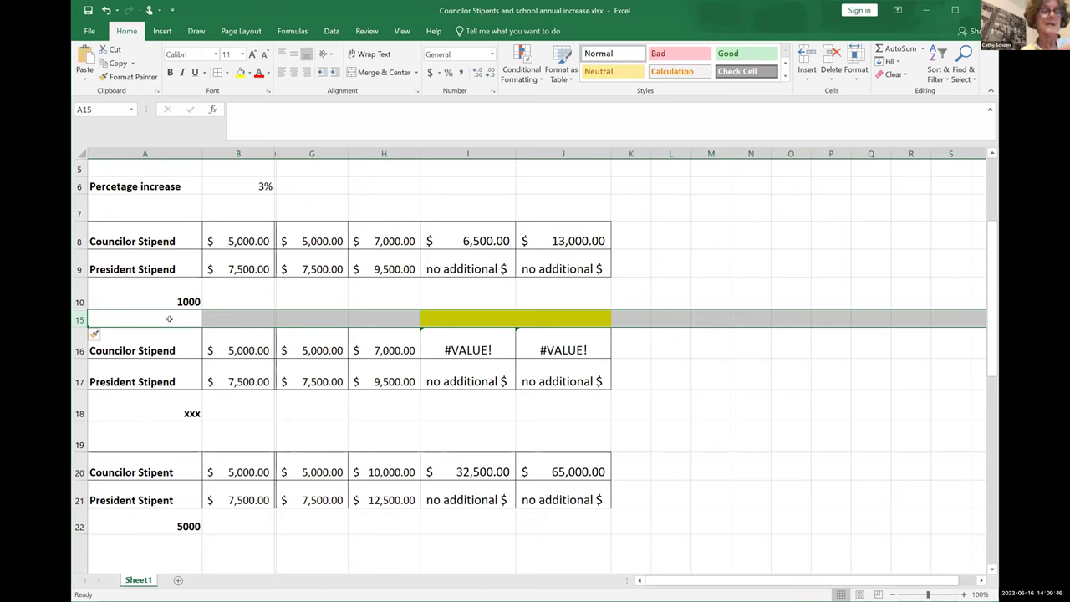
click(666, 351)
drag(427, 313, 569, 311)
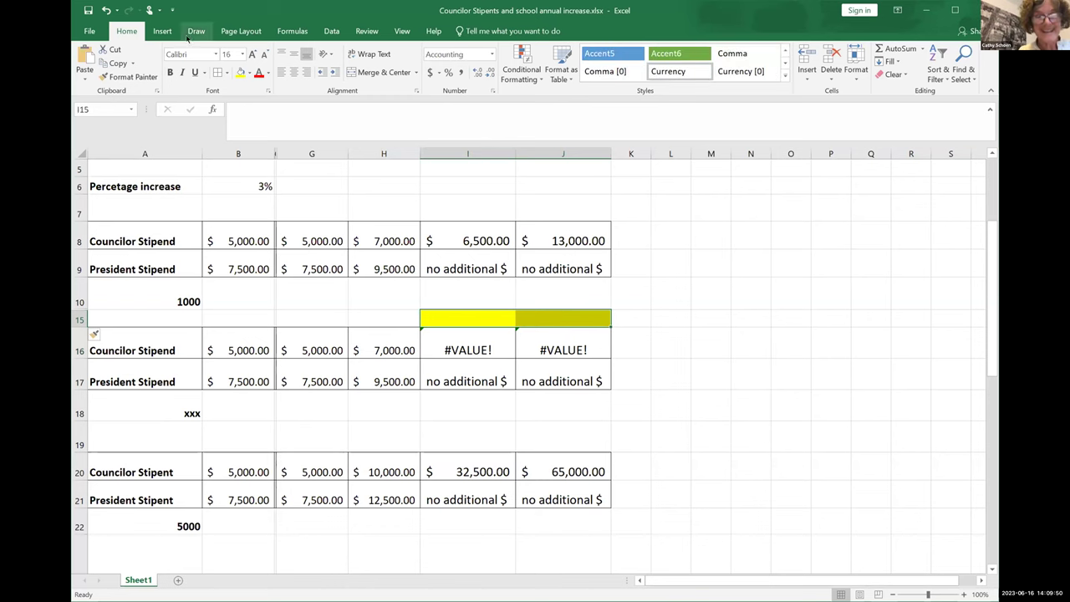
click(249, 72)
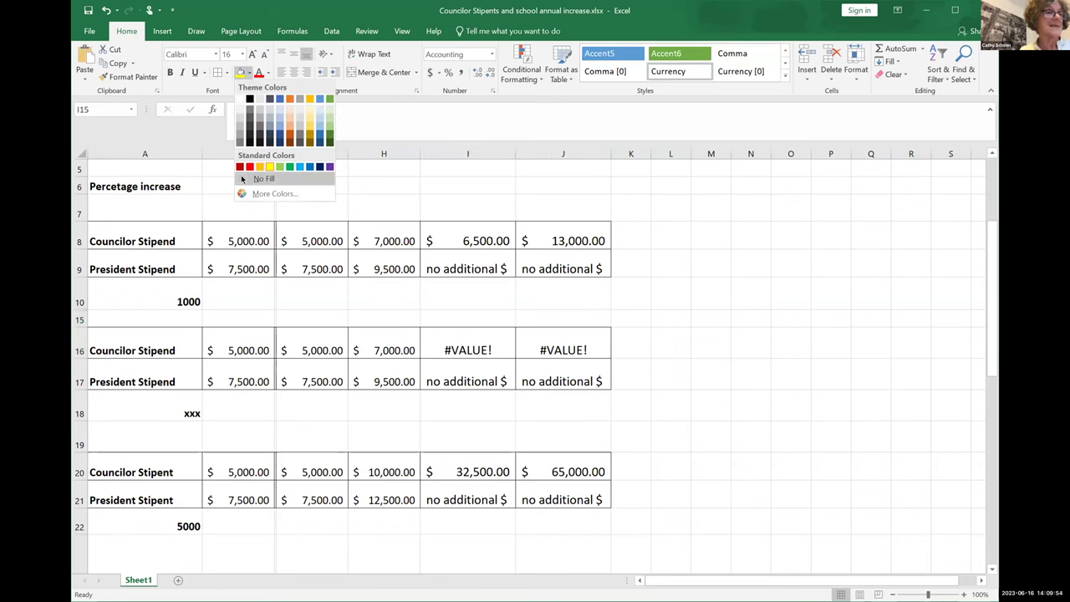
click(243, 179)
click(681, 368)
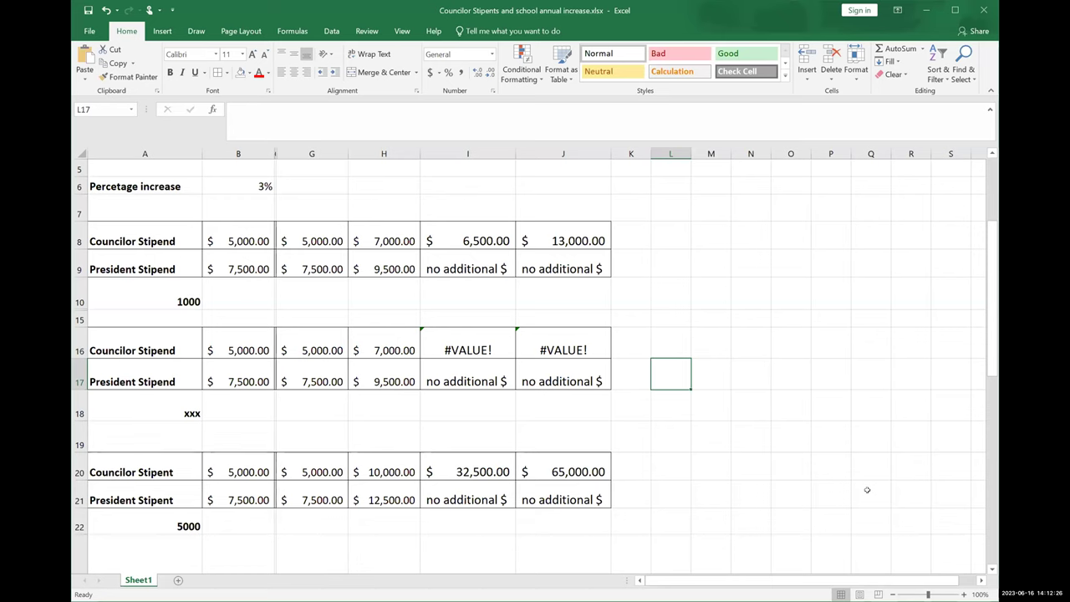
Step: Replace the fixed Councilor Stipend amount in H16 with the formula =5000+A18
click(379, 349)
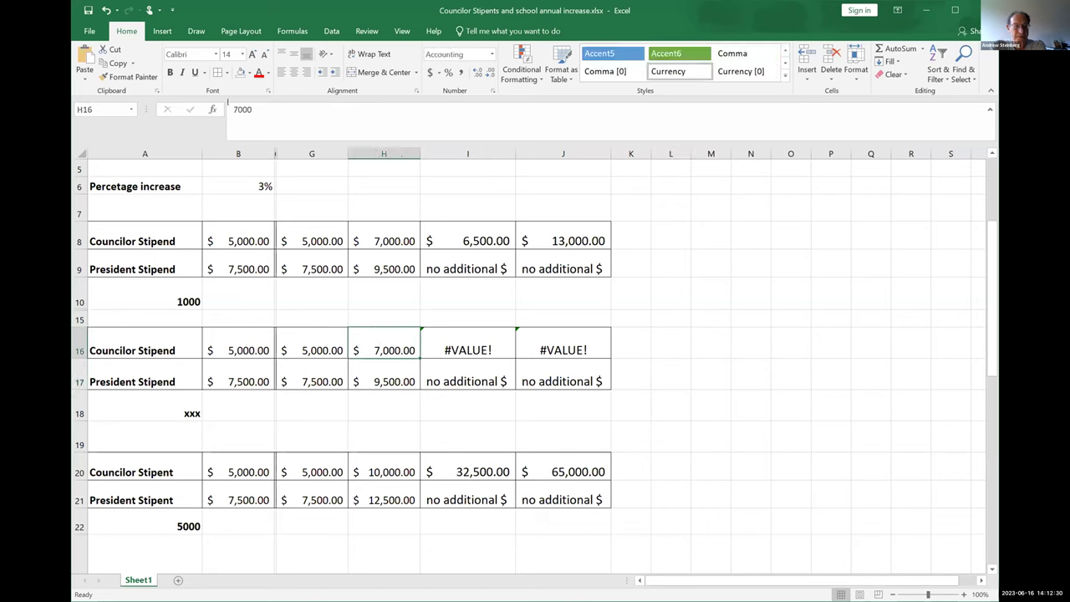
drag(231, 101, 251, 101)
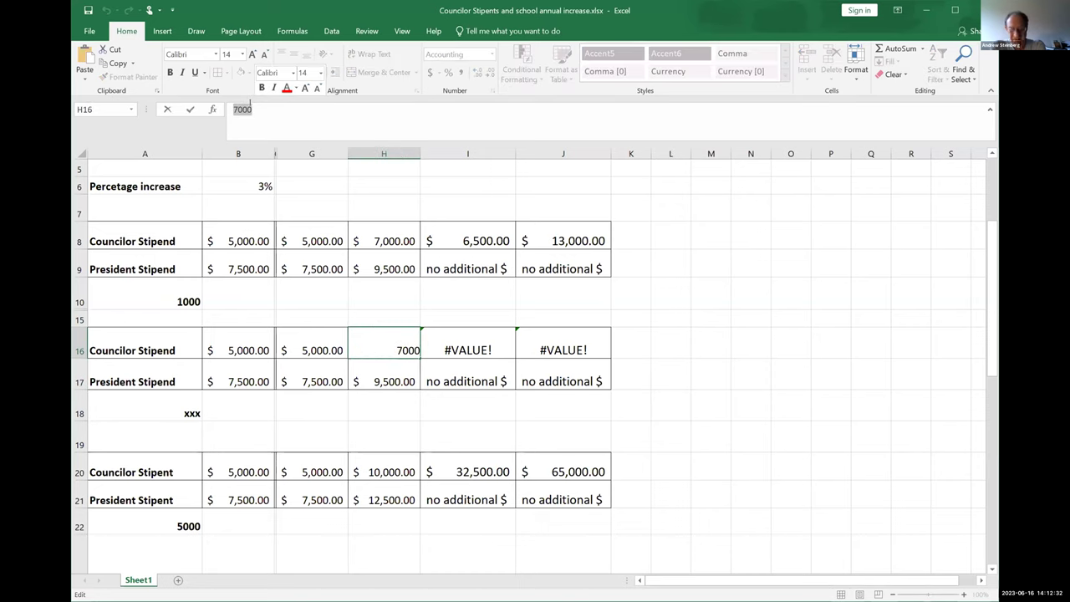
text(=)
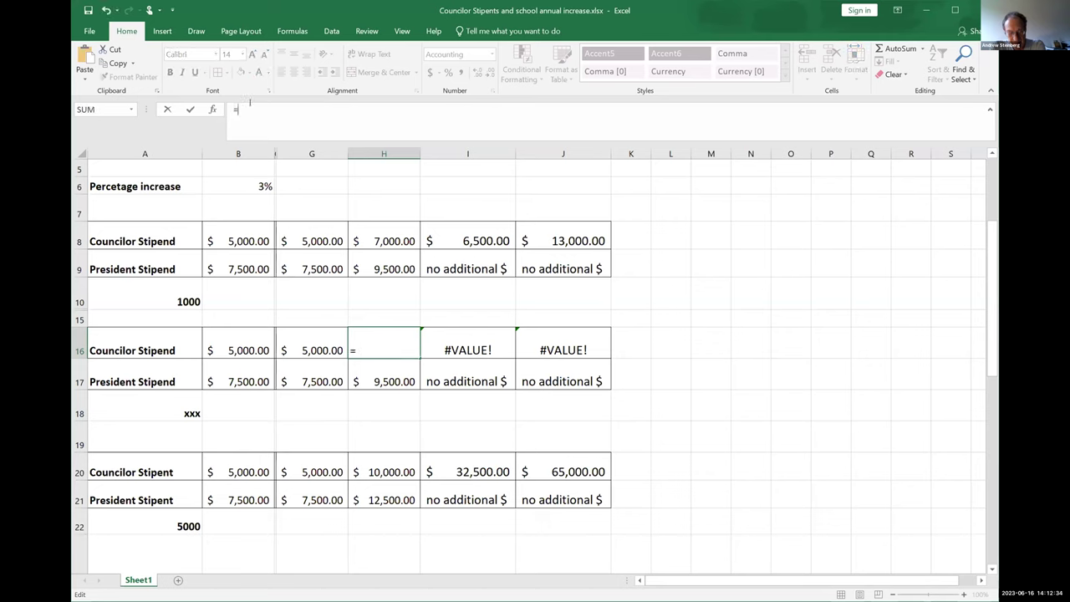
text(5000+)
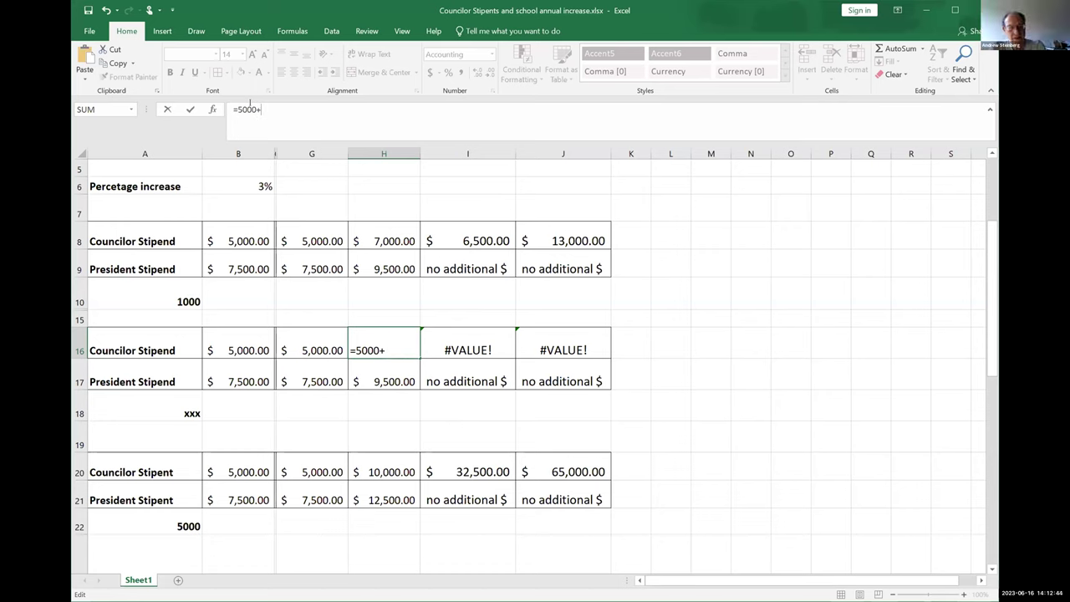
text(A)
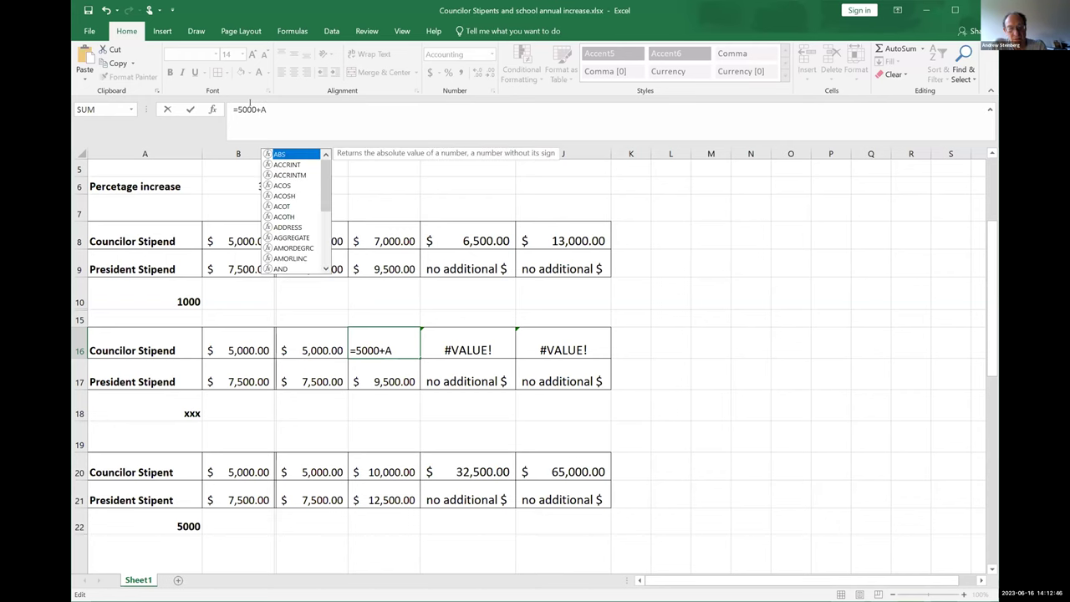
text(18)
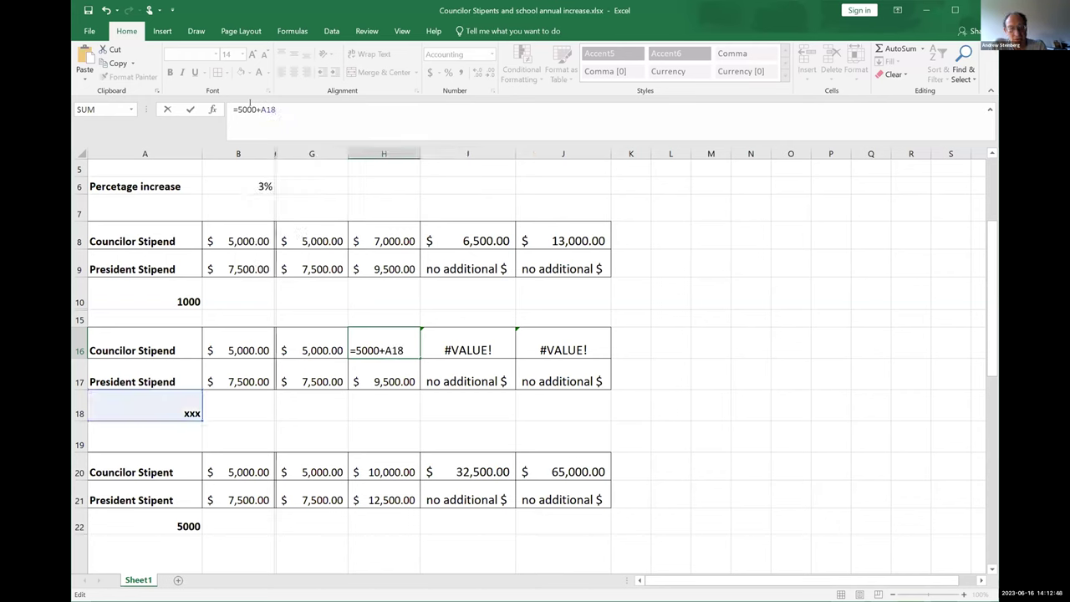
key(Return)
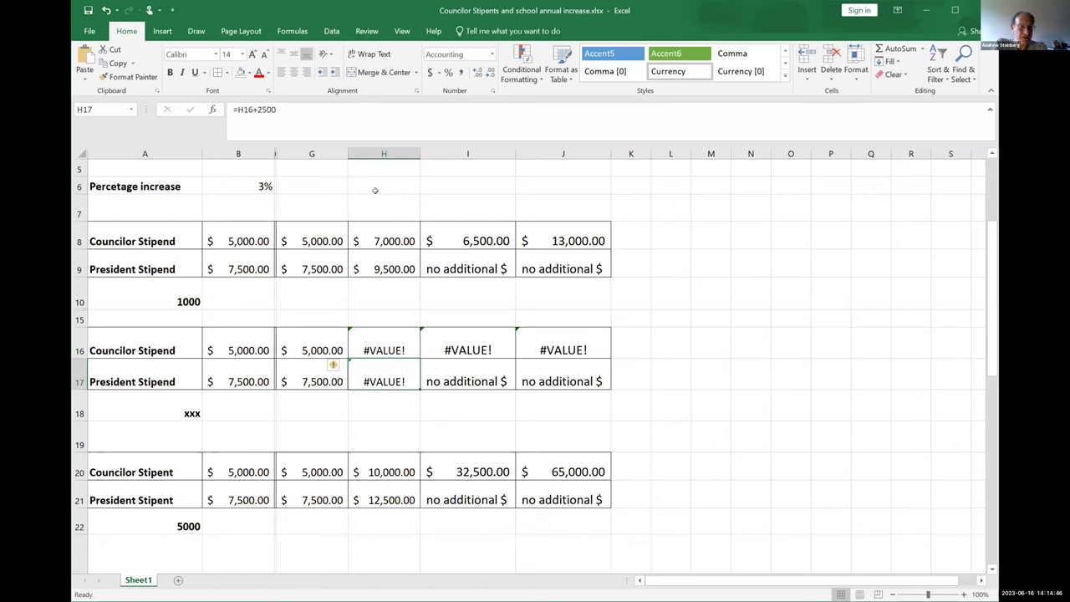
Step: Replace the fixed Councilor Stipend amount in H8 with the formula =5000+A10
click(403, 237)
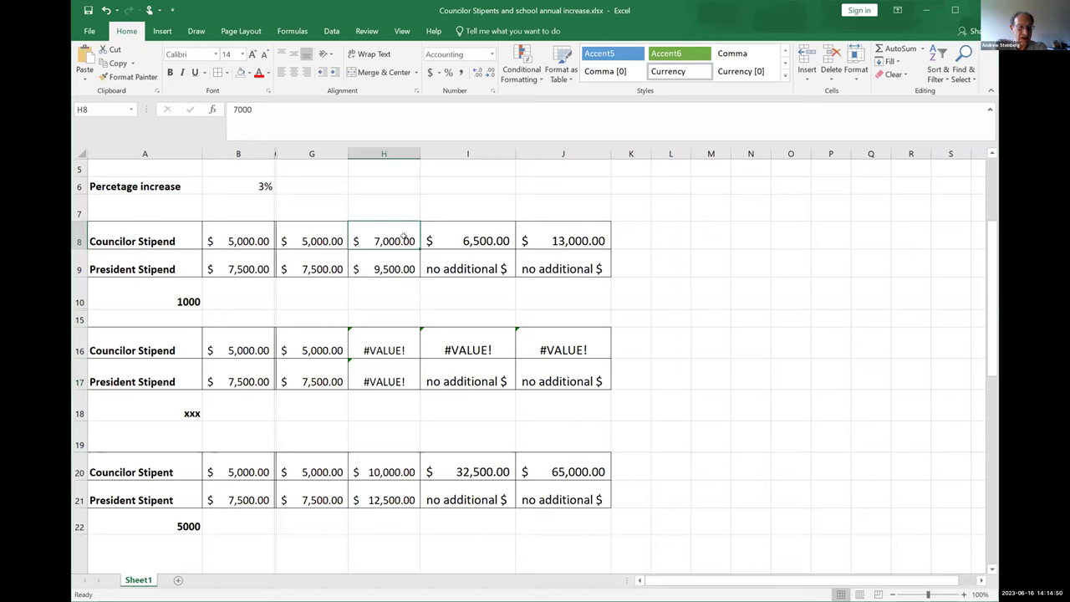
text(=)
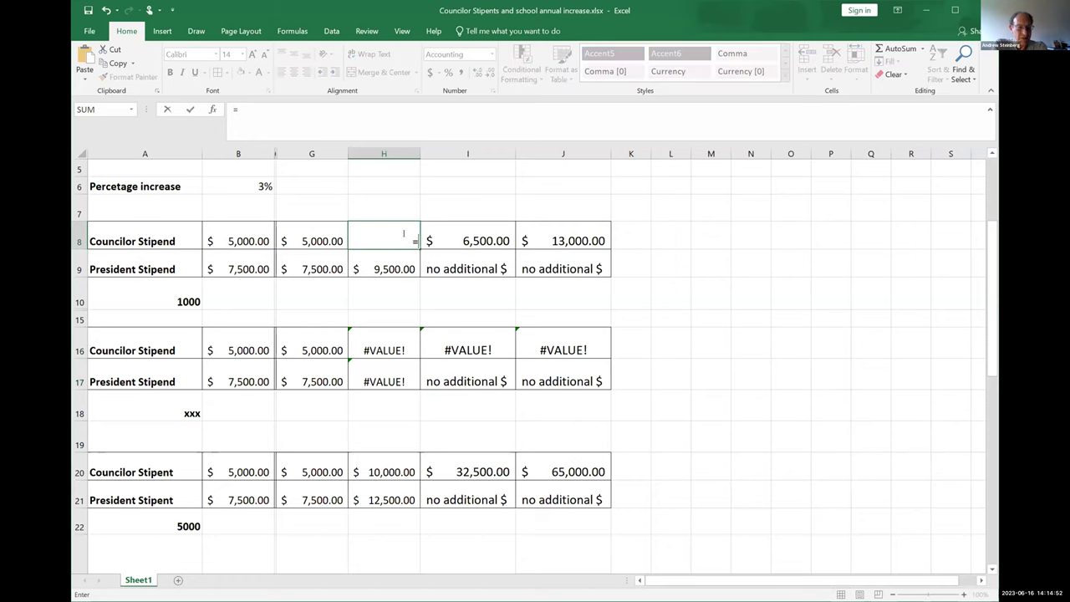
text(5000+)
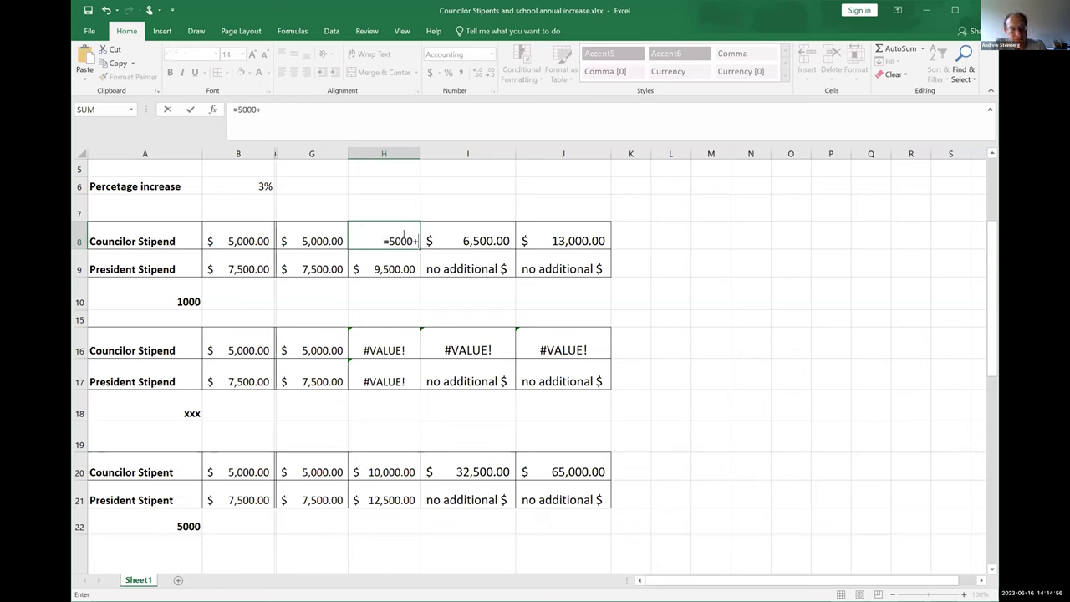
click(188, 297)
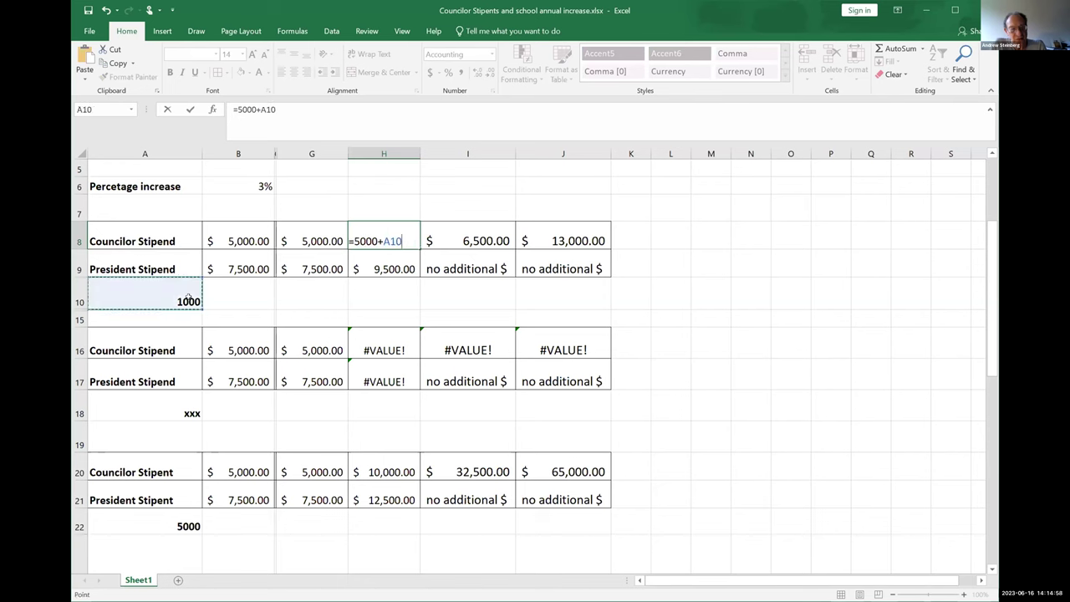
key(Return)
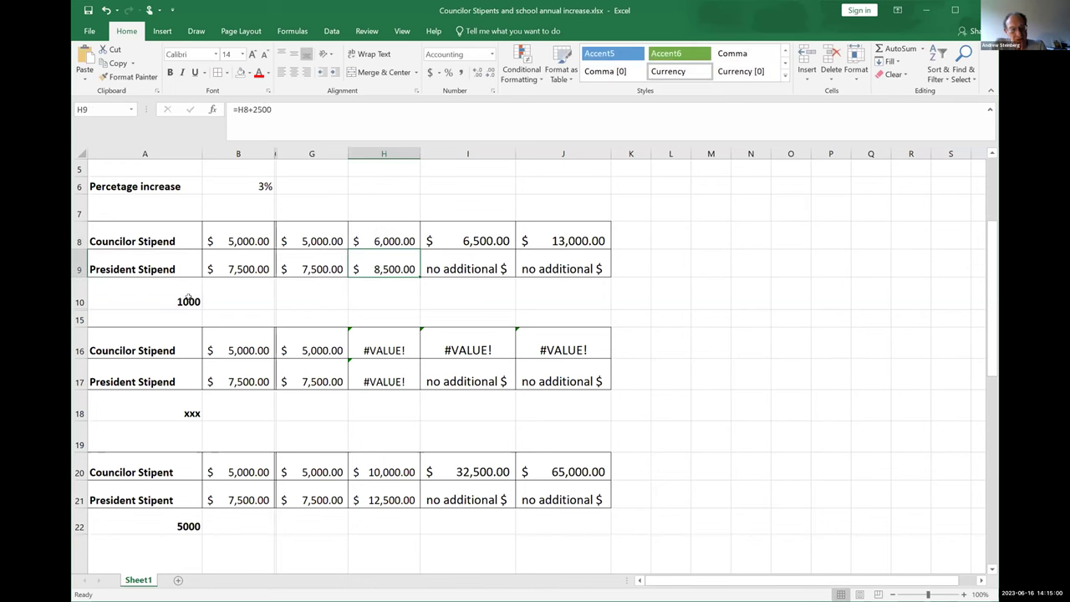
Step: Try to re-enter the Councilor Stipend cost formula in I8 as =A/2*13
click(482, 239)
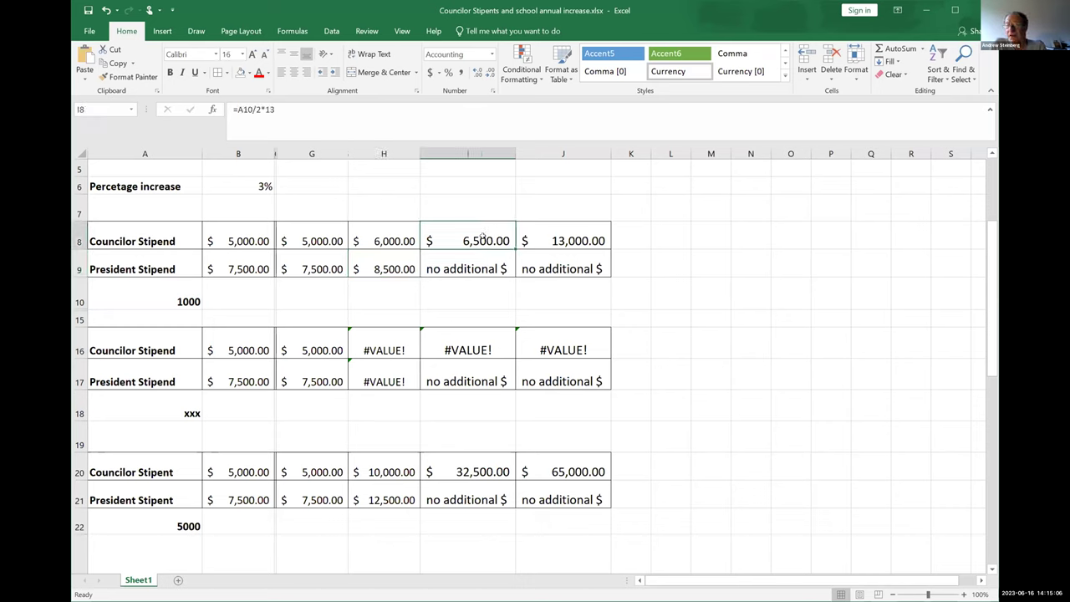
text(=)
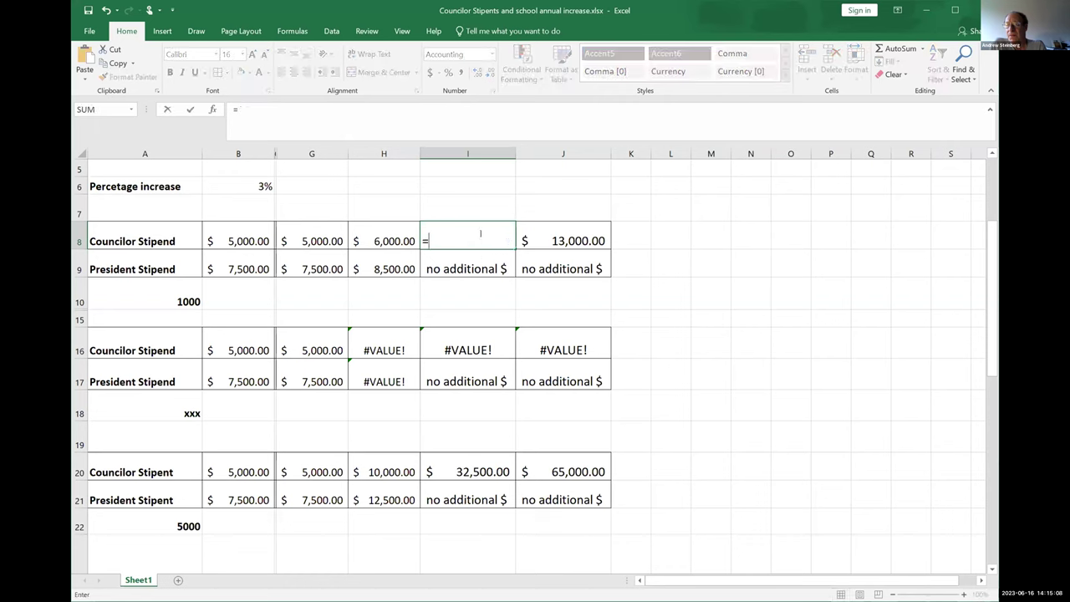
click(180, 297)
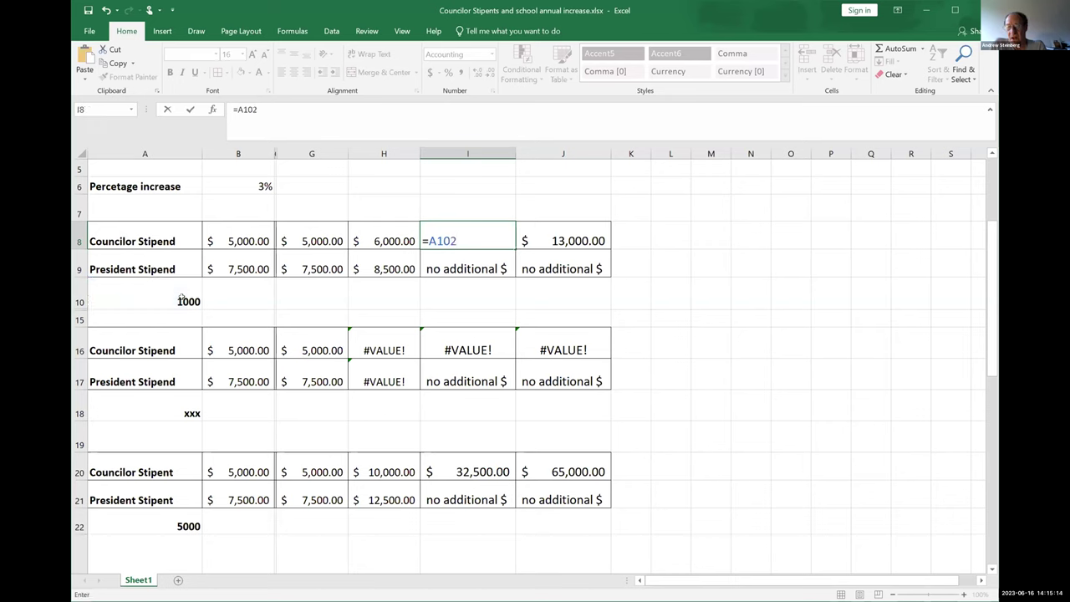
key(BackSpace)
key(BackSpace)
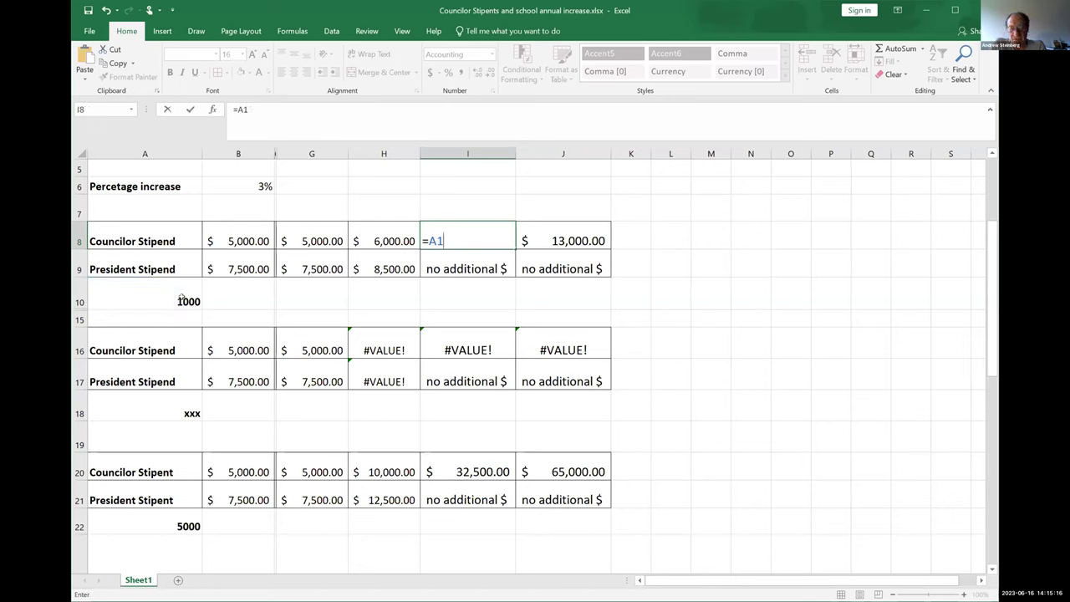
key(BackSpace)
text(/2*)
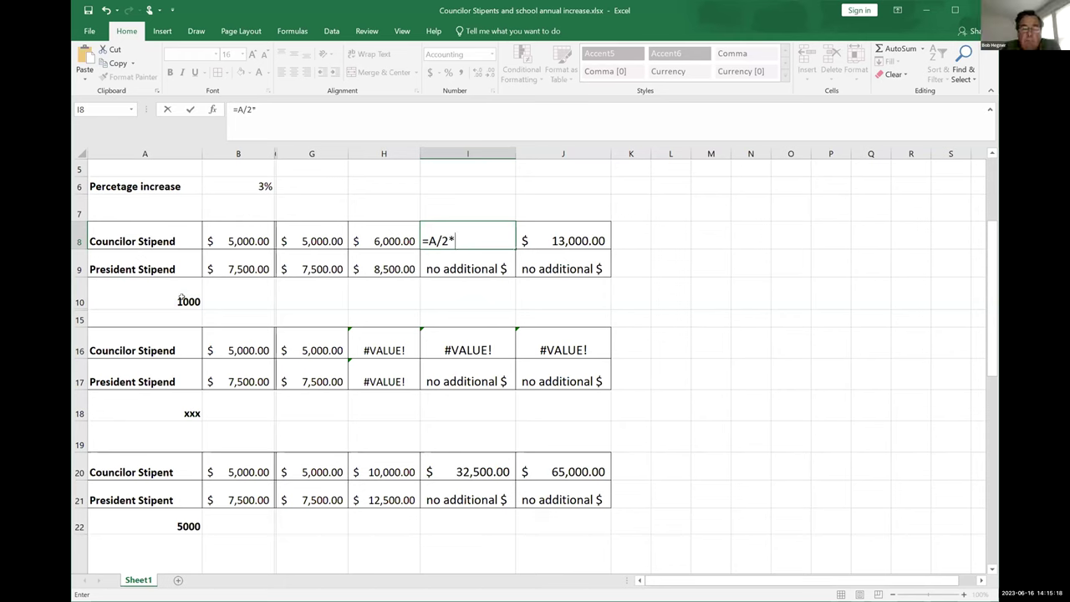
text(13)
key(Return)
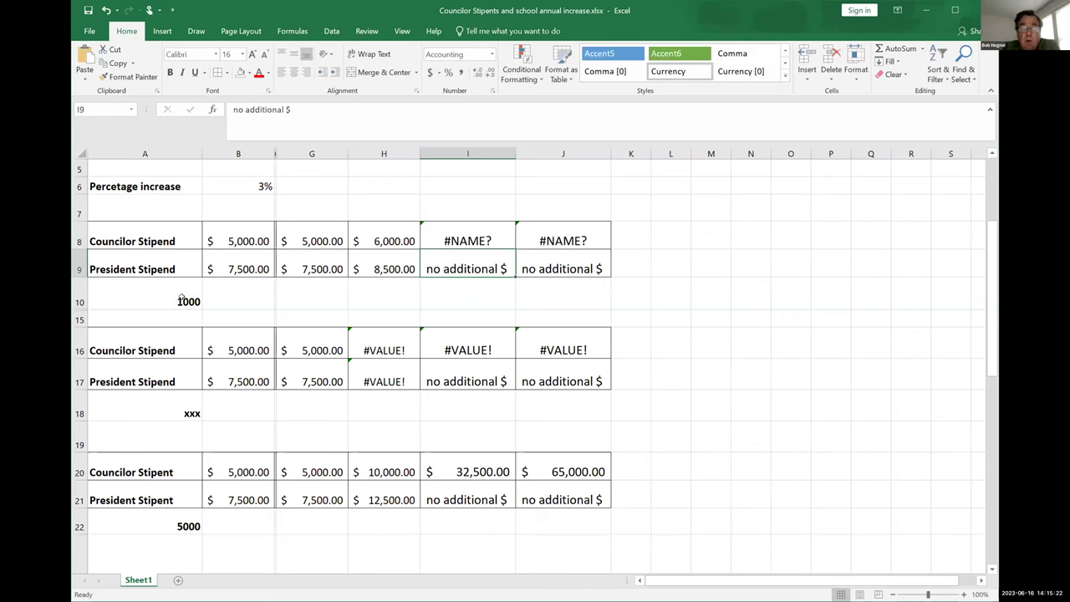
Step: Correct the cell reference in the I8 formula so that it reads =A10/2*13
click(449, 239)
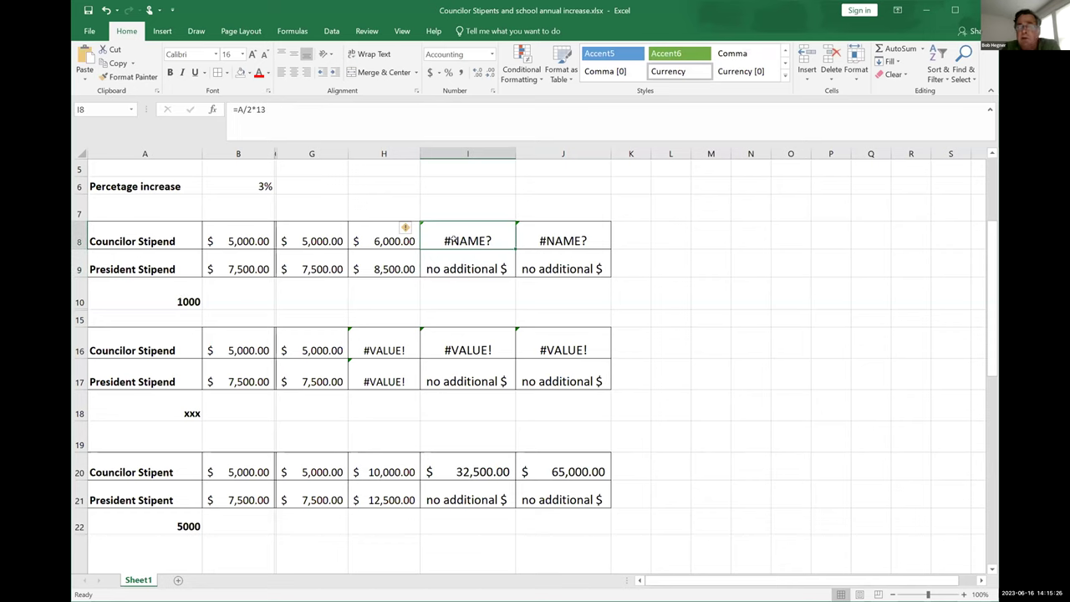
click(240, 109)
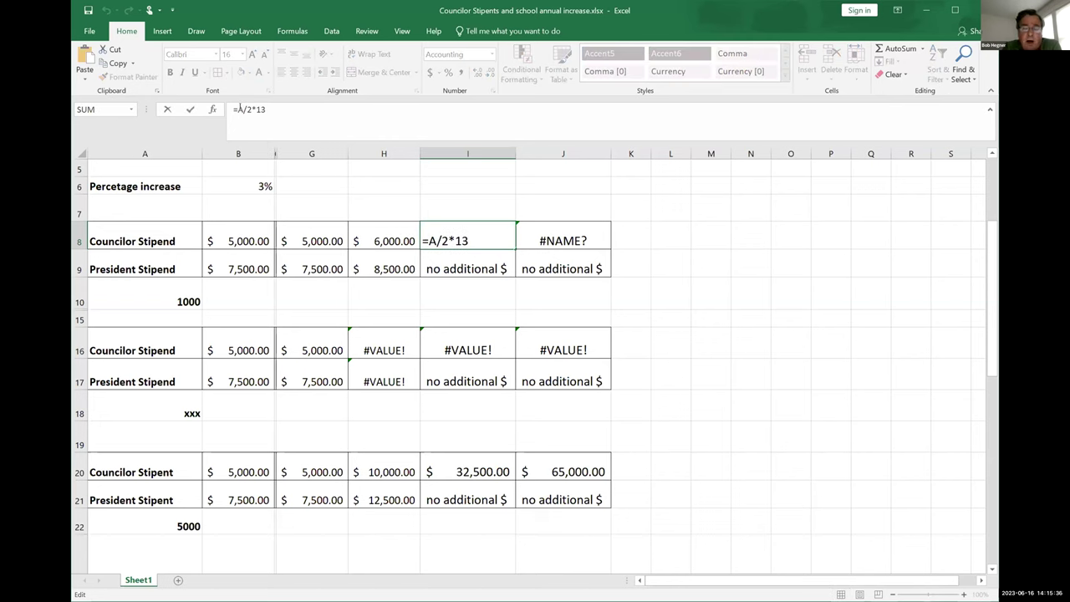
text(10)
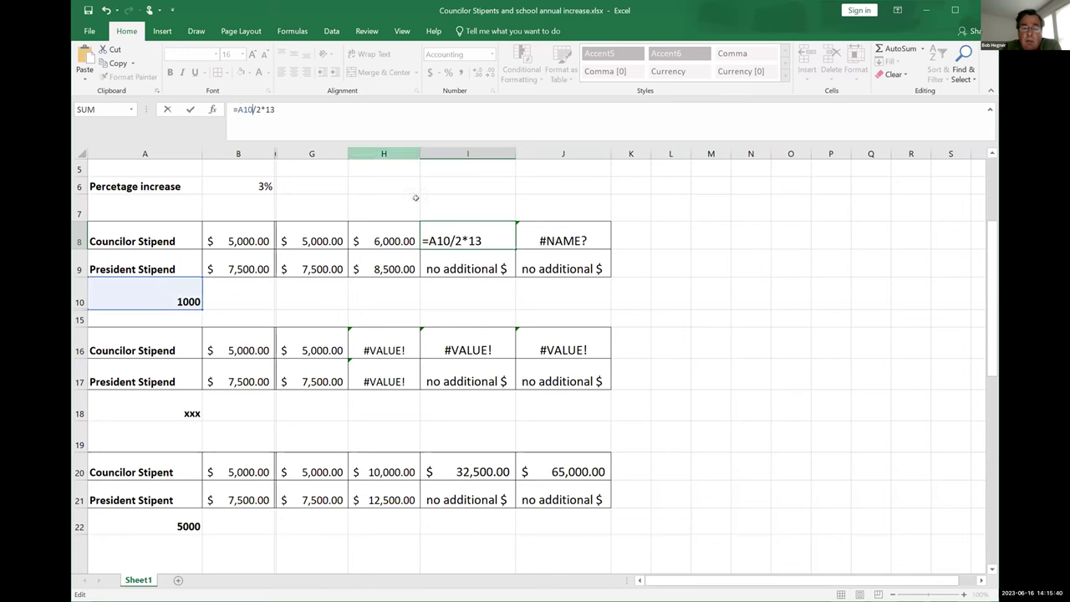
click(489, 291)
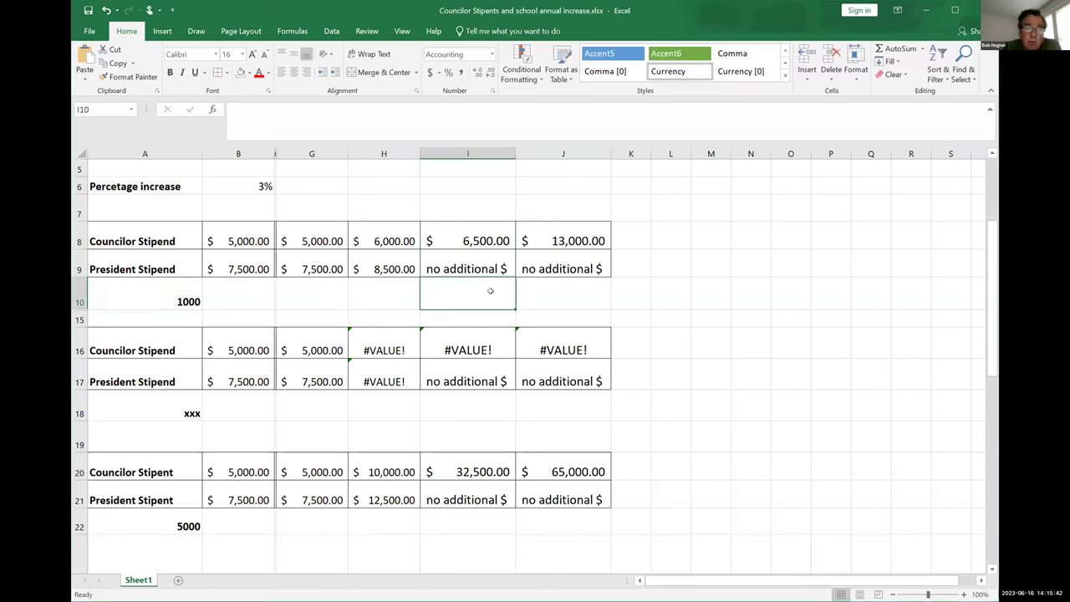
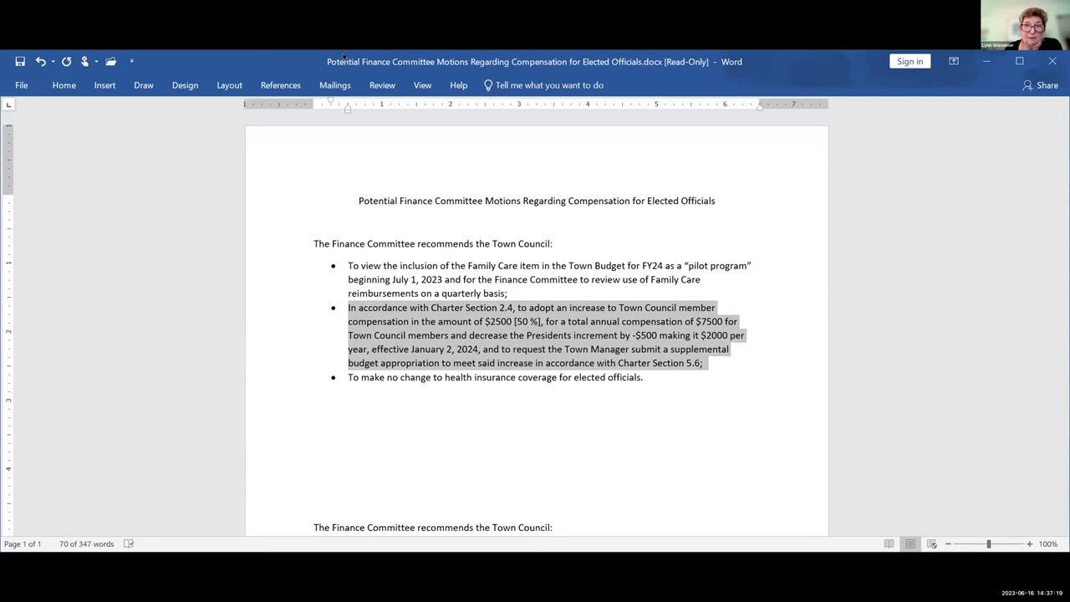
Step: In the Word document of potential committee motions, set the font size of the selected second bullet to 16
click(63, 84)
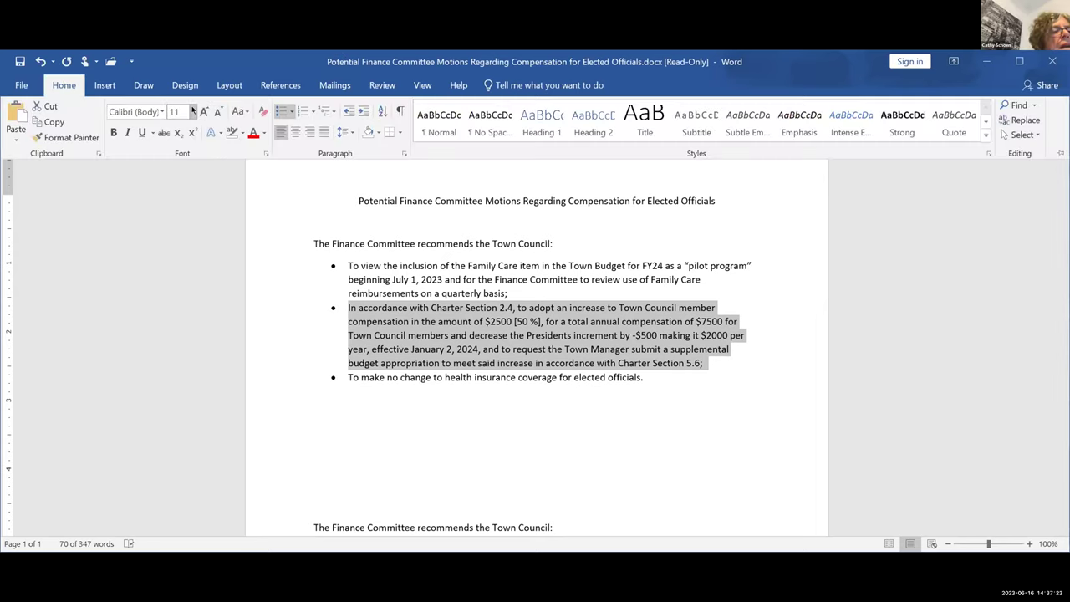
click(193, 111)
click(173, 209)
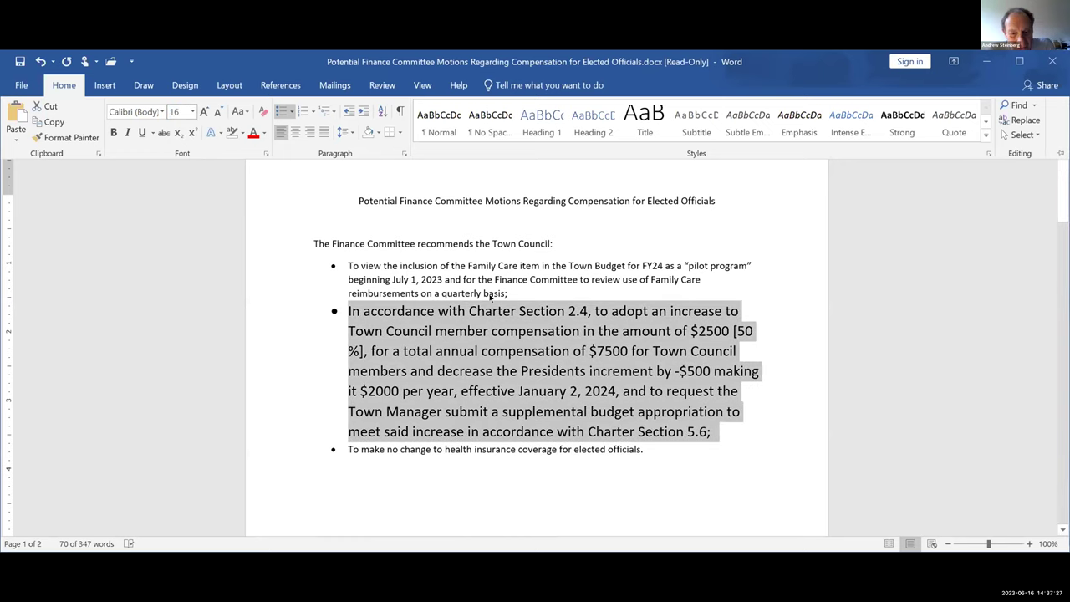
Step: Set the font size of the "The Finance Committee recommends the Town Council:" line and the Family Care bullet to 16
key(Escape)
drag(314, 243, 509, 294)
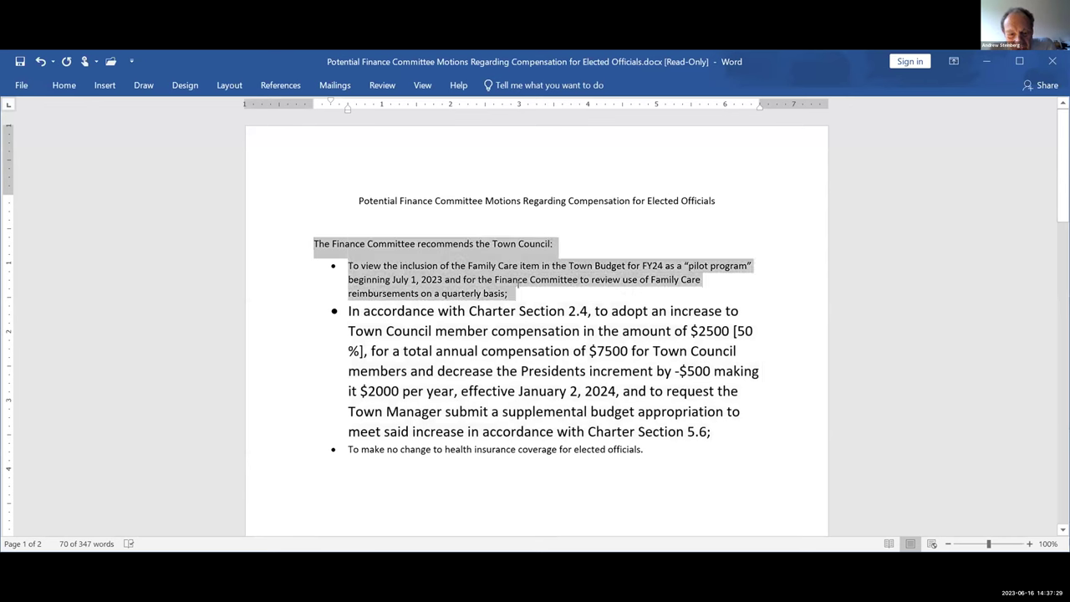
click(65, 86)
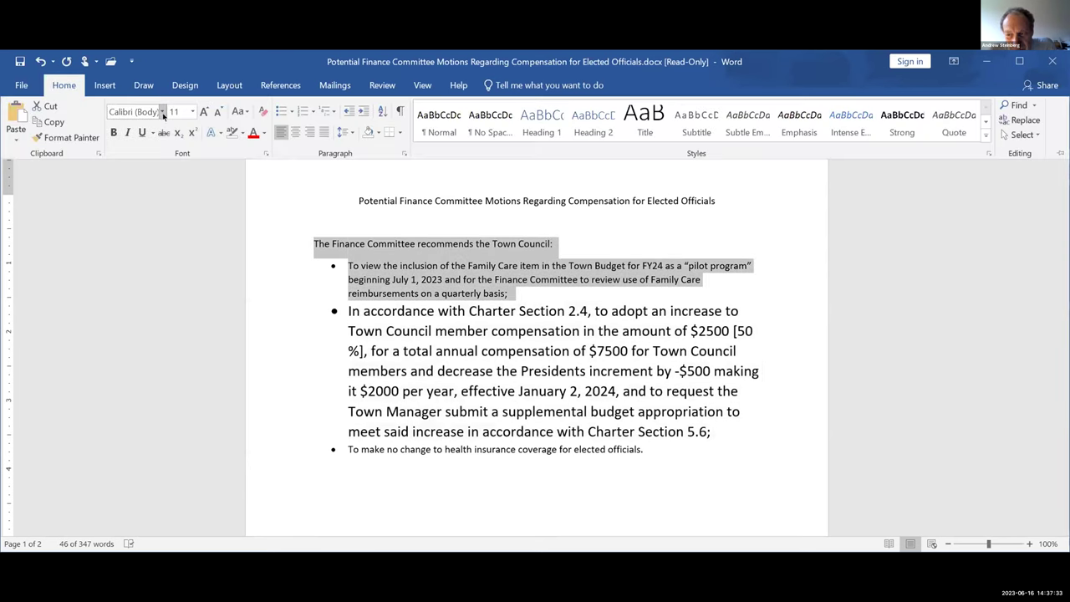
click(185, 112)
click(192, 112)
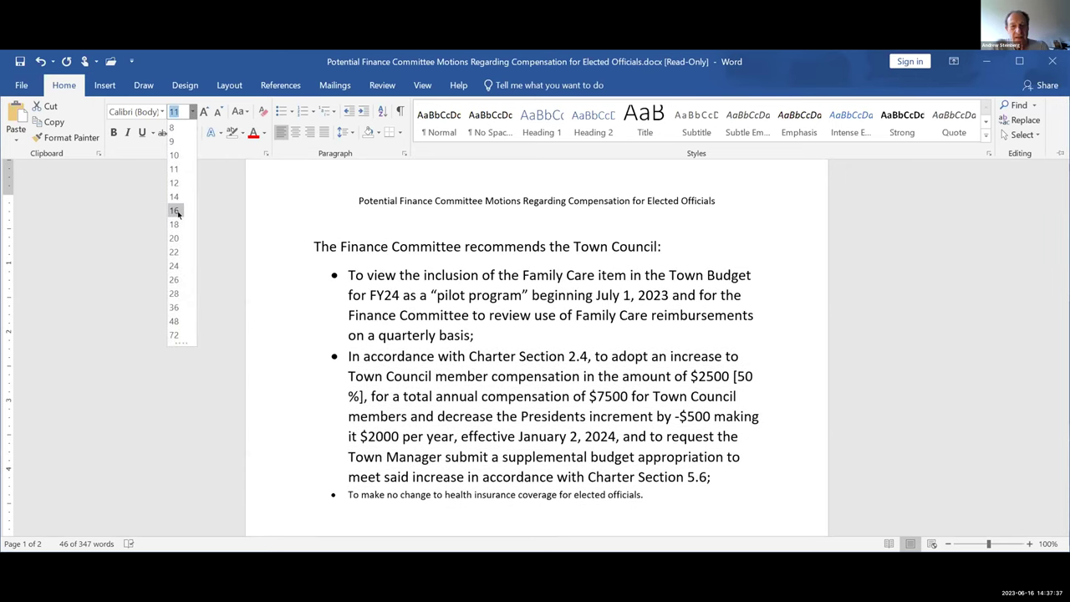
click(175, 211)
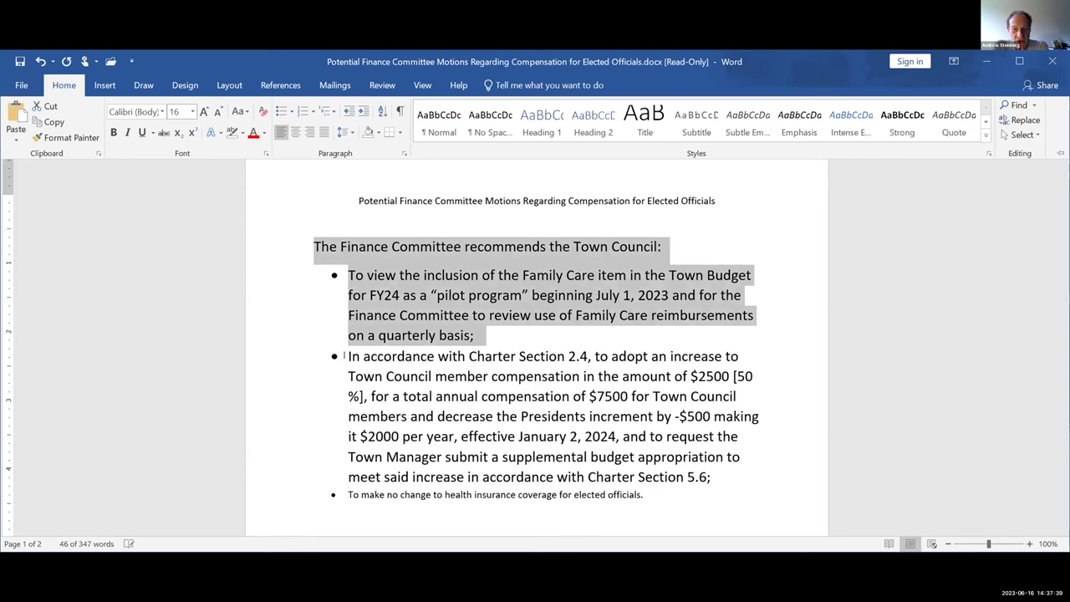
key(ctrl+F1)
Step: Highlight the Town Council member compensation bullet in yellow
drag(343, 354, 736, 458)
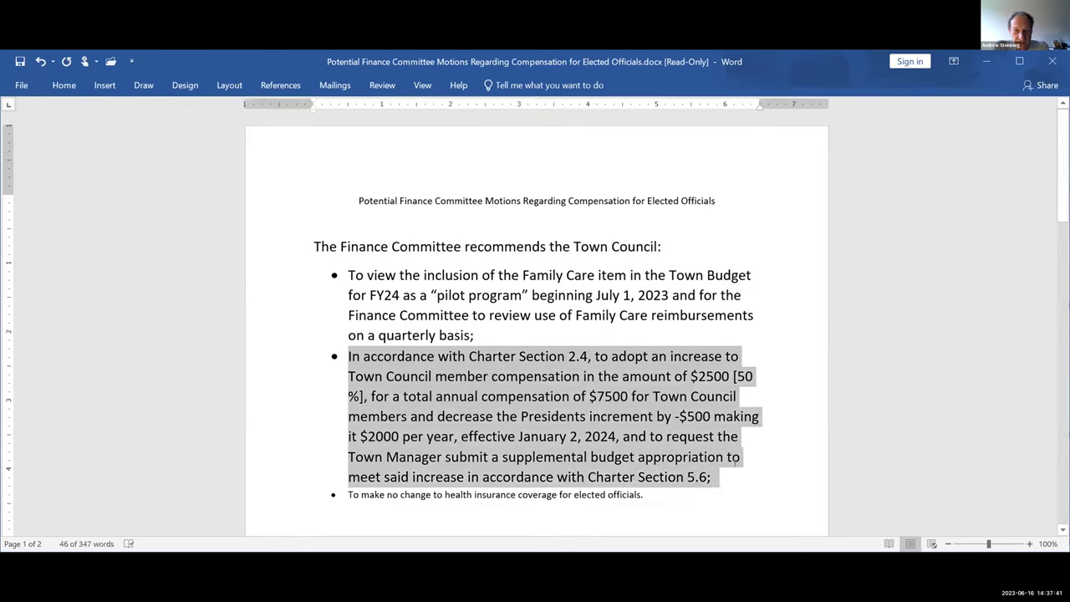
click(62, 86)
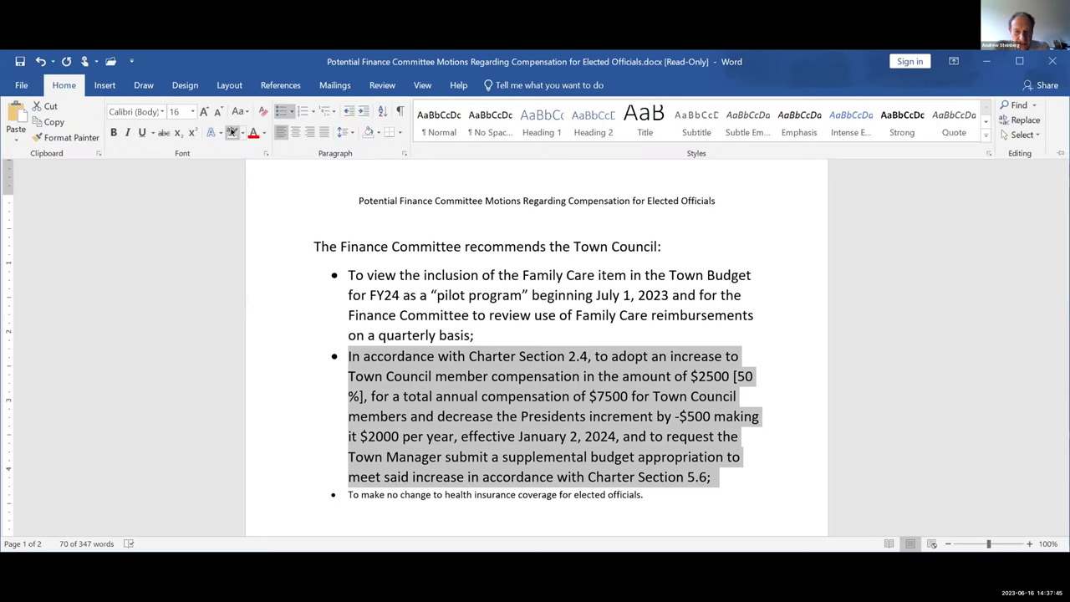
click(241, 134)
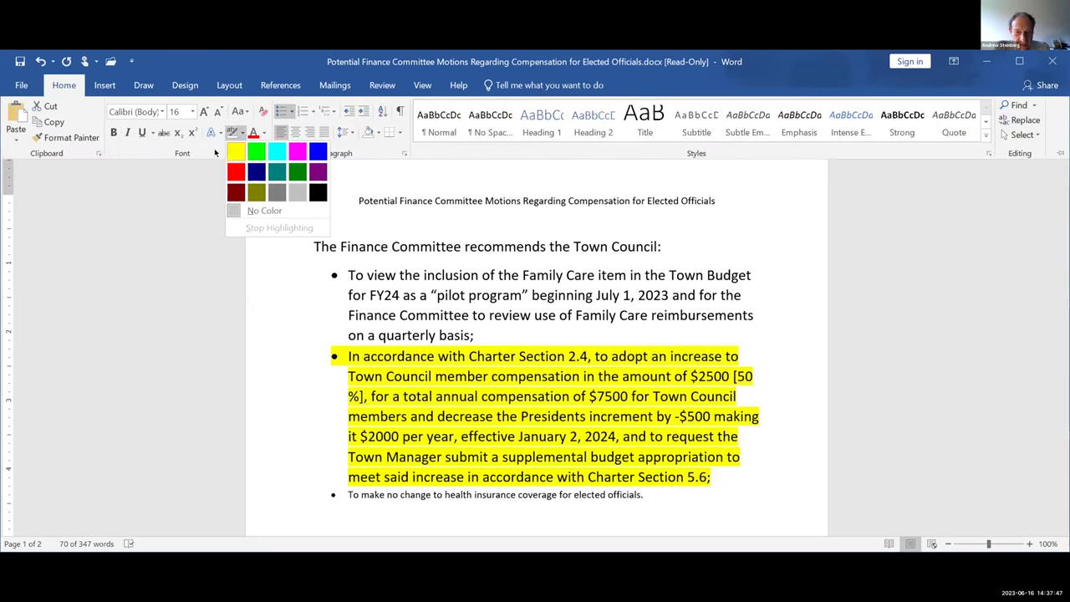
click(360, 518)
Step: Set the font size of the health insurance coverage bullet to 16
drag(348, 494, 649, 494)
key(ctrl+c)
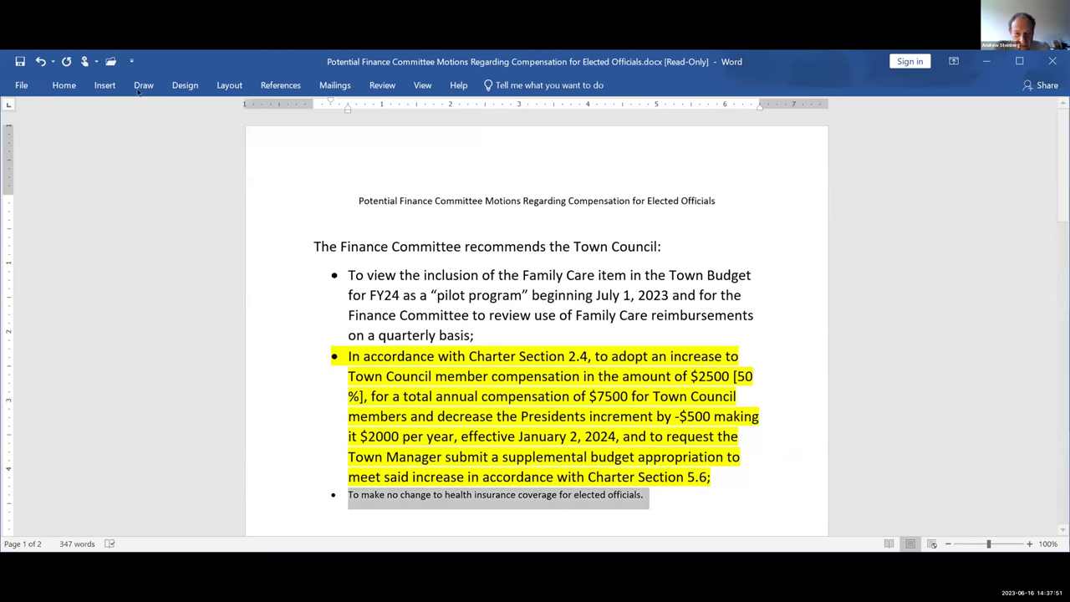
click(64, 84)
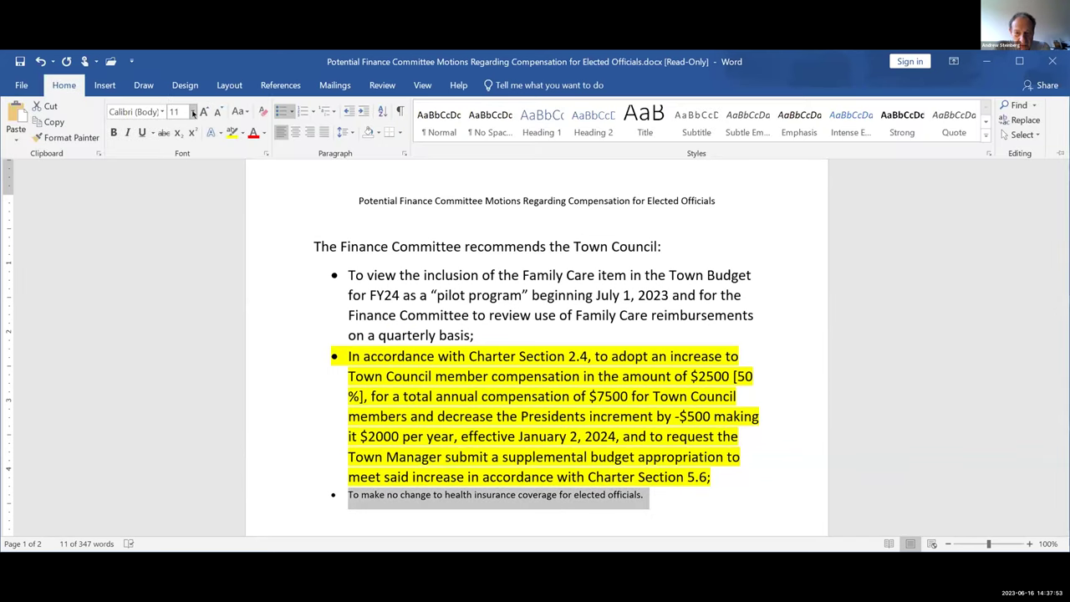
click(192, 112)
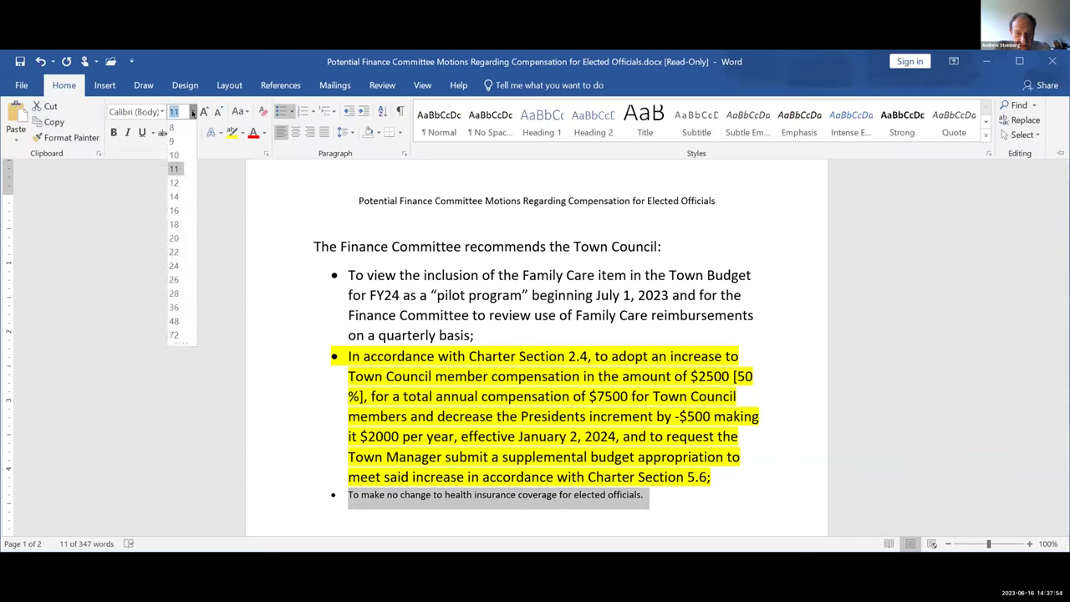
click(175, 211)
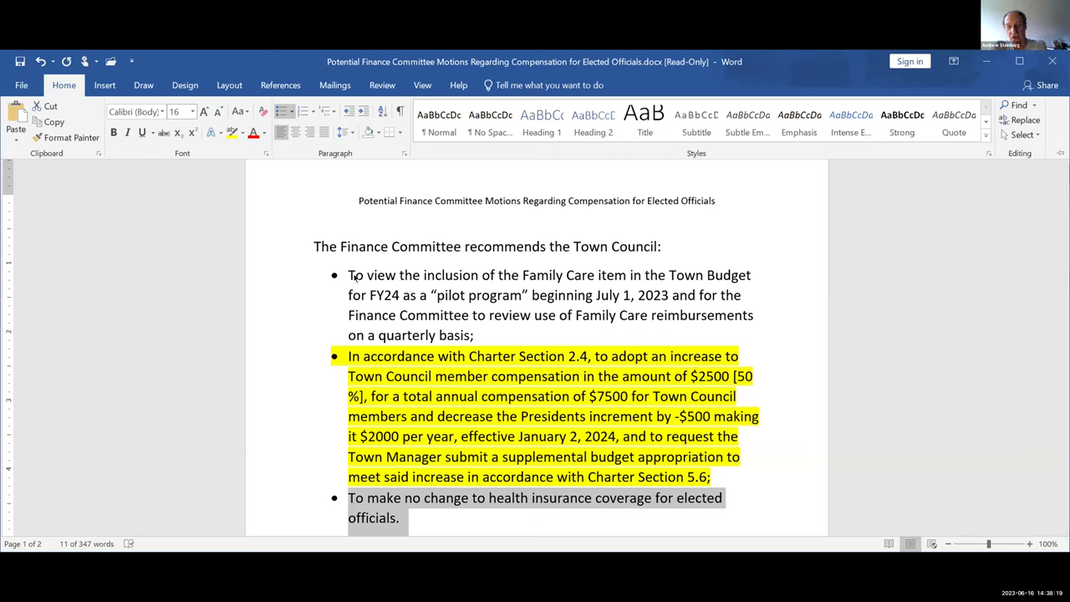
key(ctrl+F1)
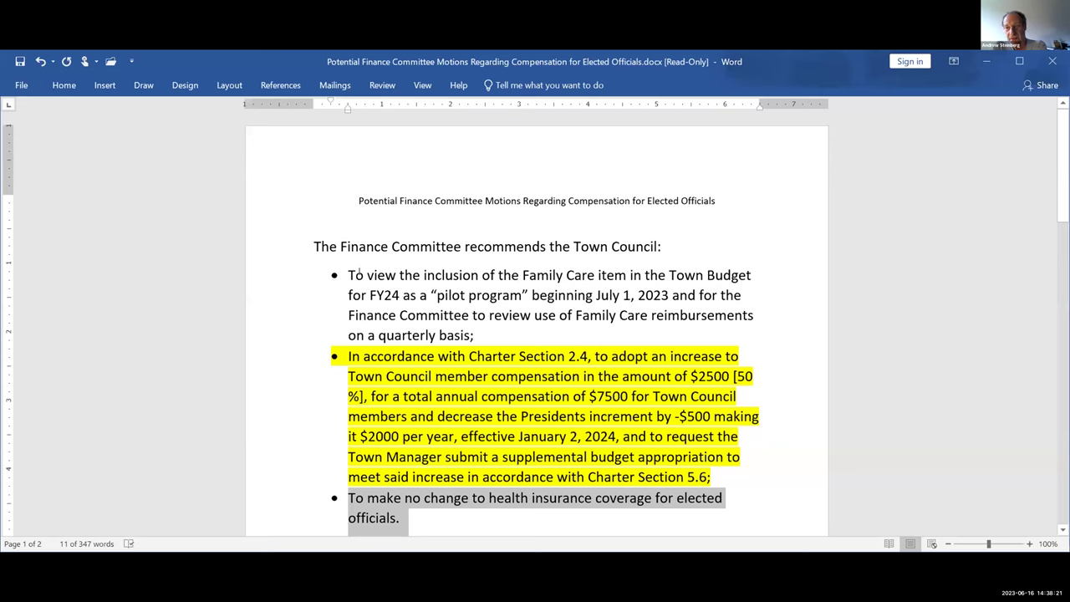
Step: Reword the start of the Family Care bullet from "To view" to "View"
drag(367, 274, 347, 276)
text(V)
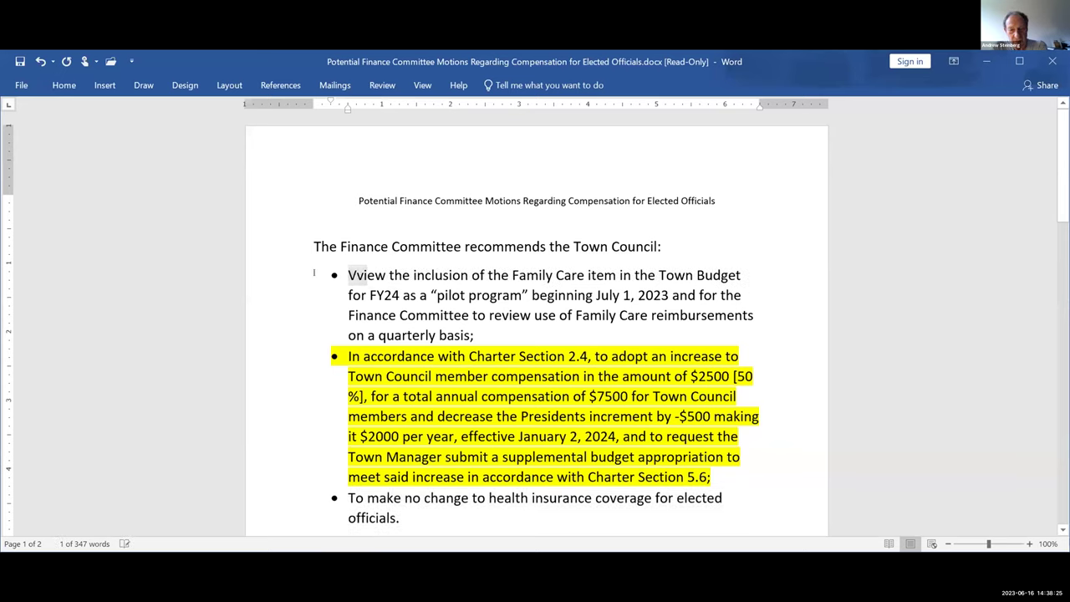
key(Delete)
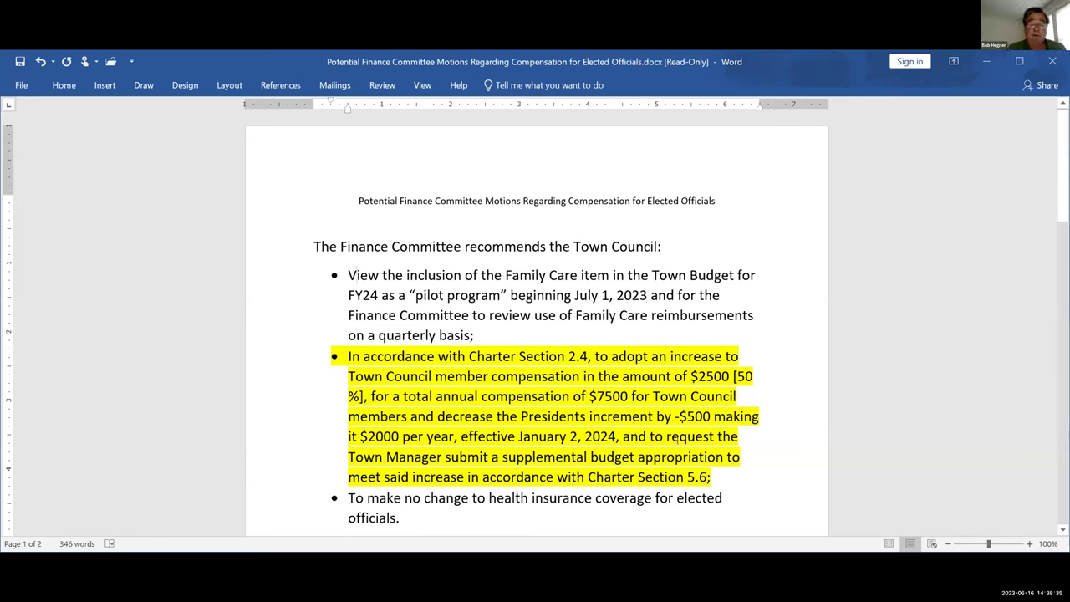
Step: Delete the bracketed "[50 %]" after $2500 in the Town Council compensation bullet
drag(733, 376, 359, 396)
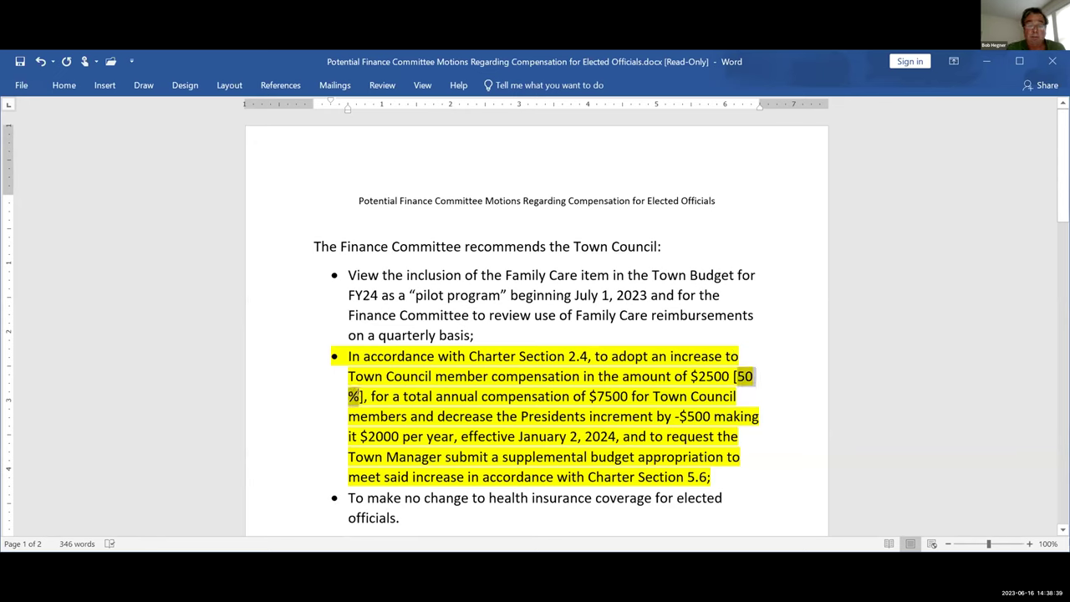
click(731, 376)
drag(733, 376, 364, 396)
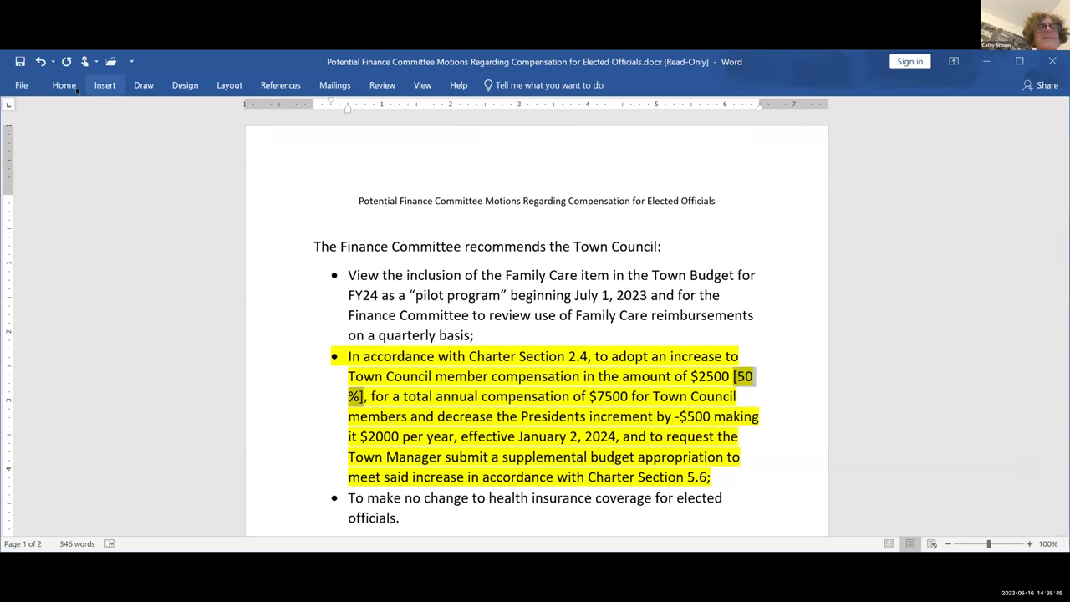
key(Delete)
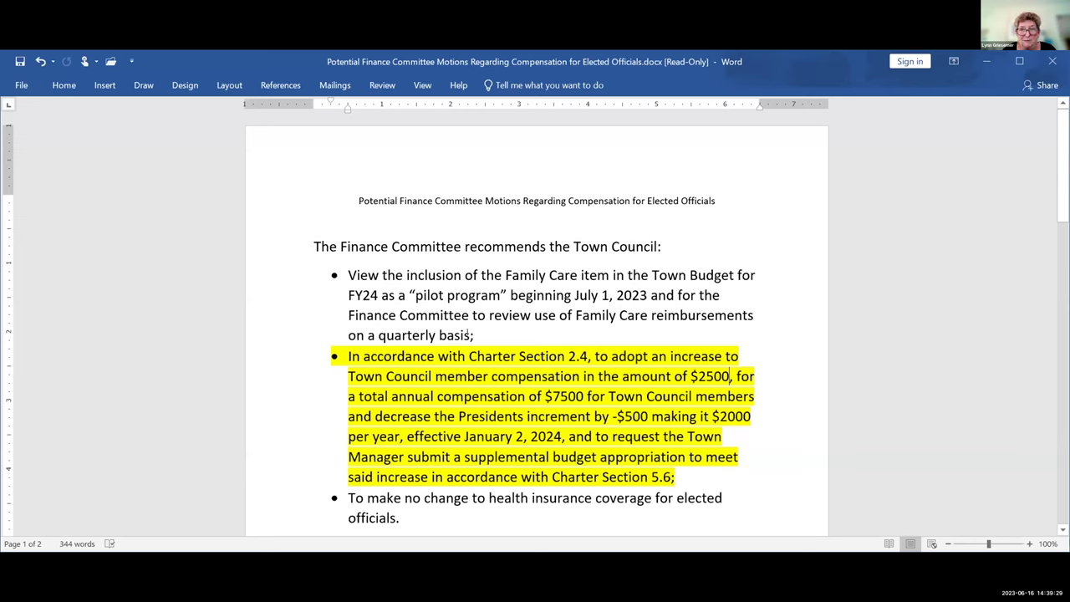
Step: Insert an unbulleted blank line after the Family Care bullet and another after the Town Council compensation bullet
click(474, 336)
key(Return)
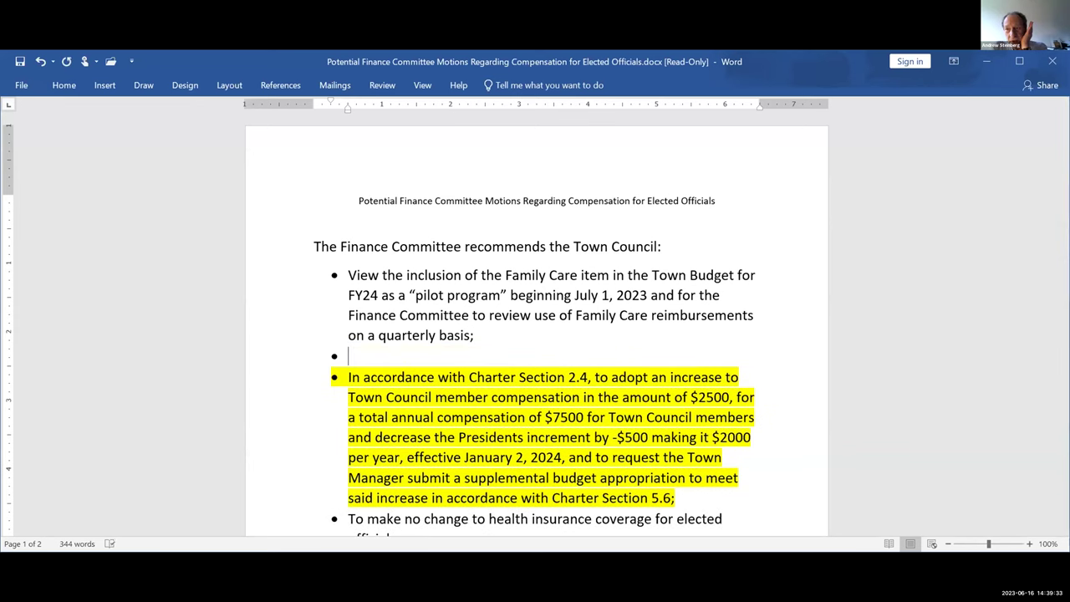
key(BackSpace)
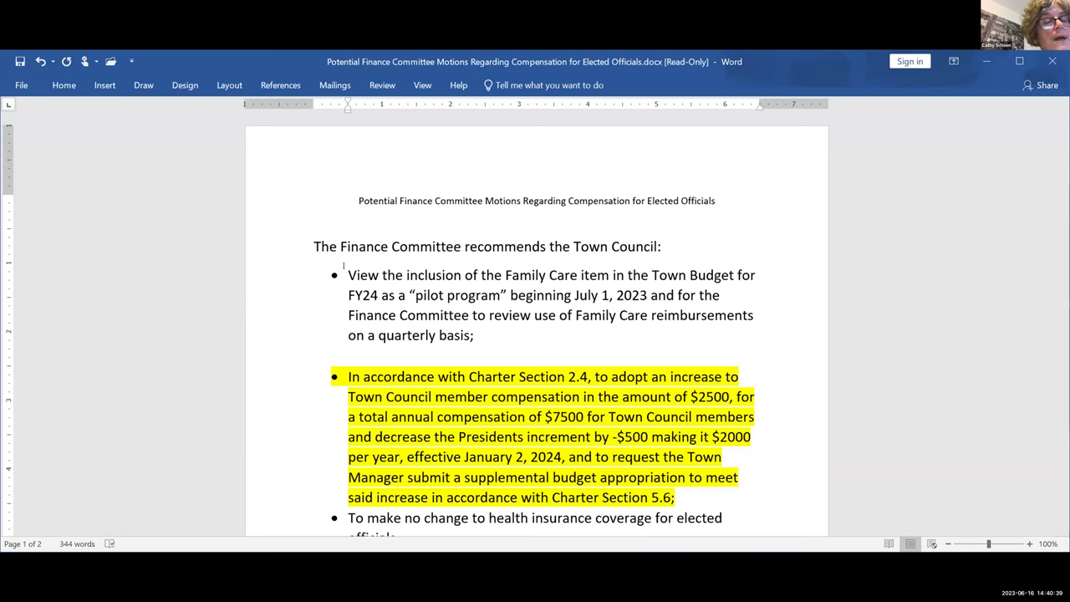
click(686, 494)
key(Return)
key(Return)
key(ctrl+v)
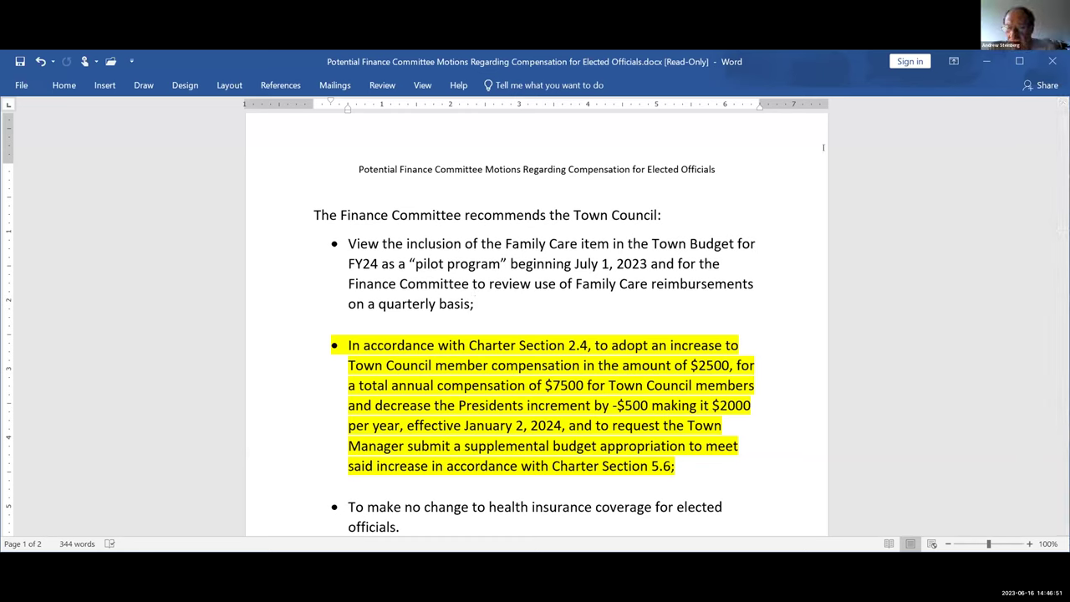
Step: Highlight the Finance Committee recommendation line and the Family Care bullet in yellow
drag(496, 294, 296, 205)
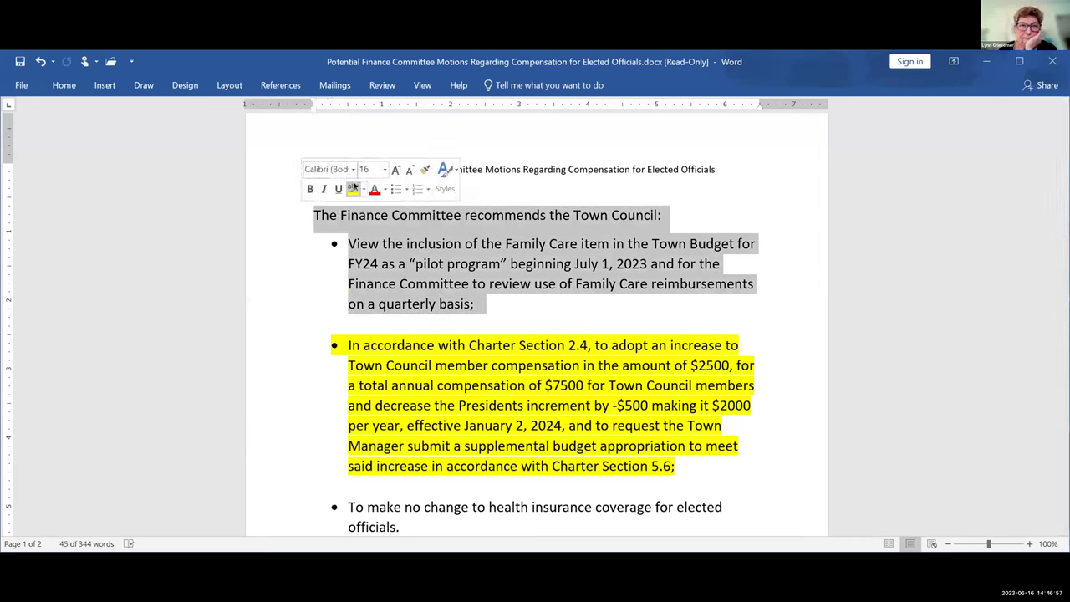
key(ctrl+alt+h)
key(Left)
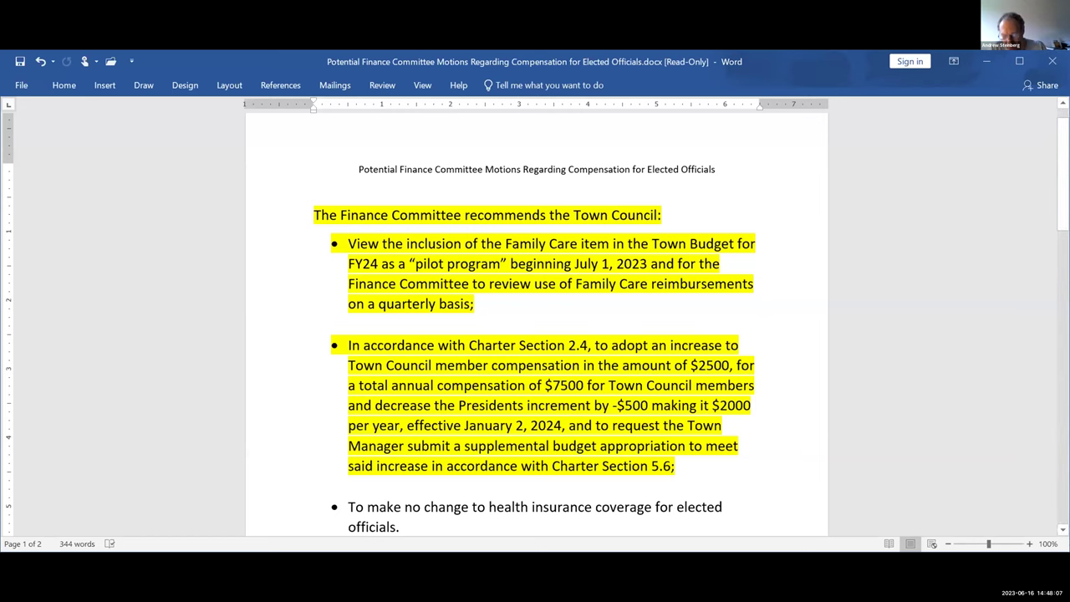
Step: Reword the start of the health insurance bullet from "To make" to "That we make"
scroll(534, 335, down, 3)
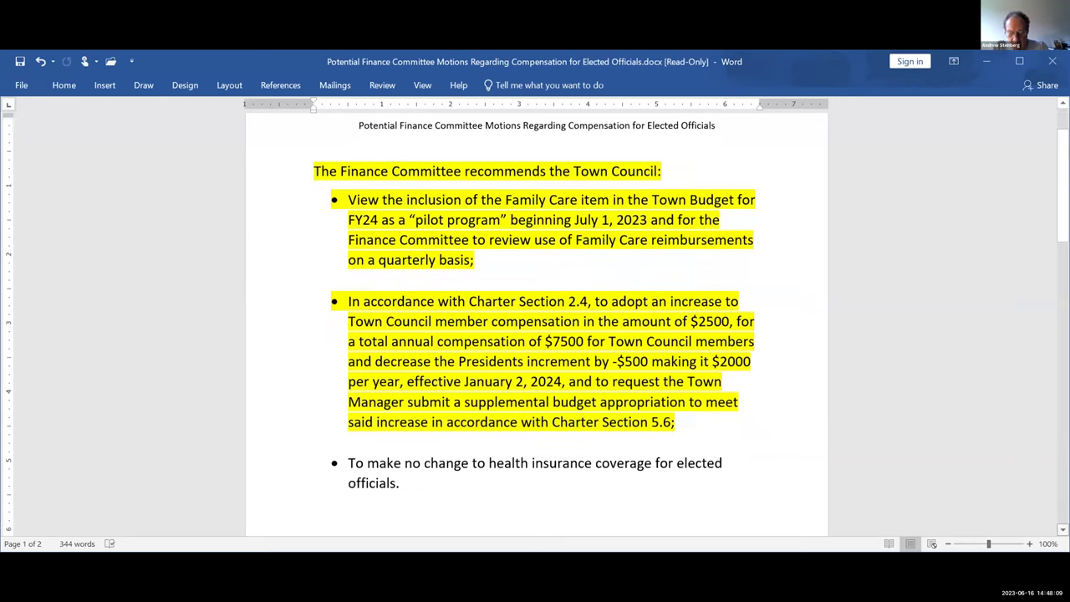
scroll(535, 334, down, 1)
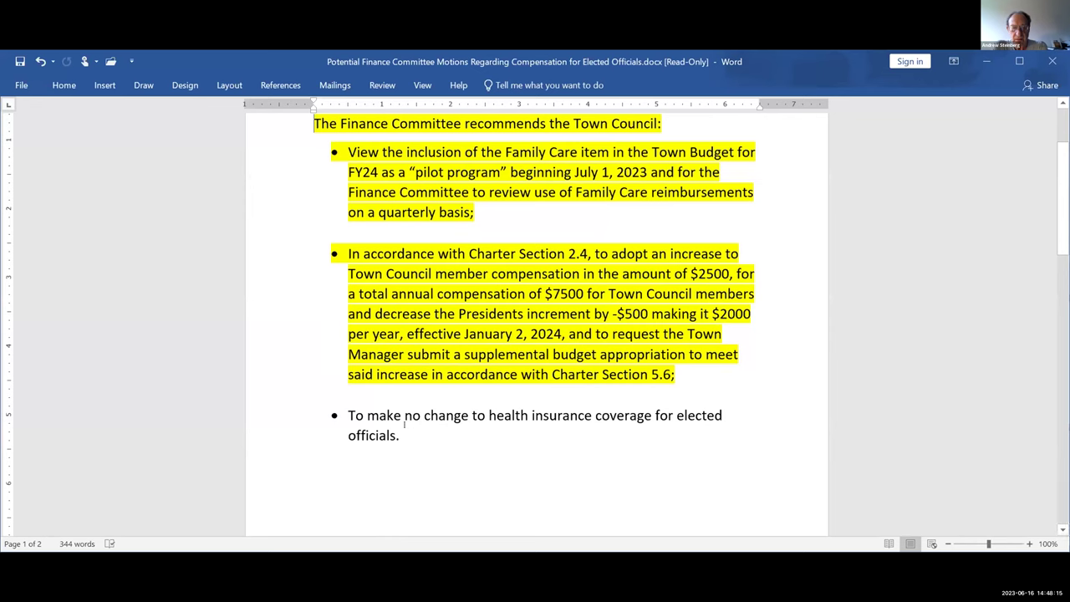
drag(338, 413, 454, 458)
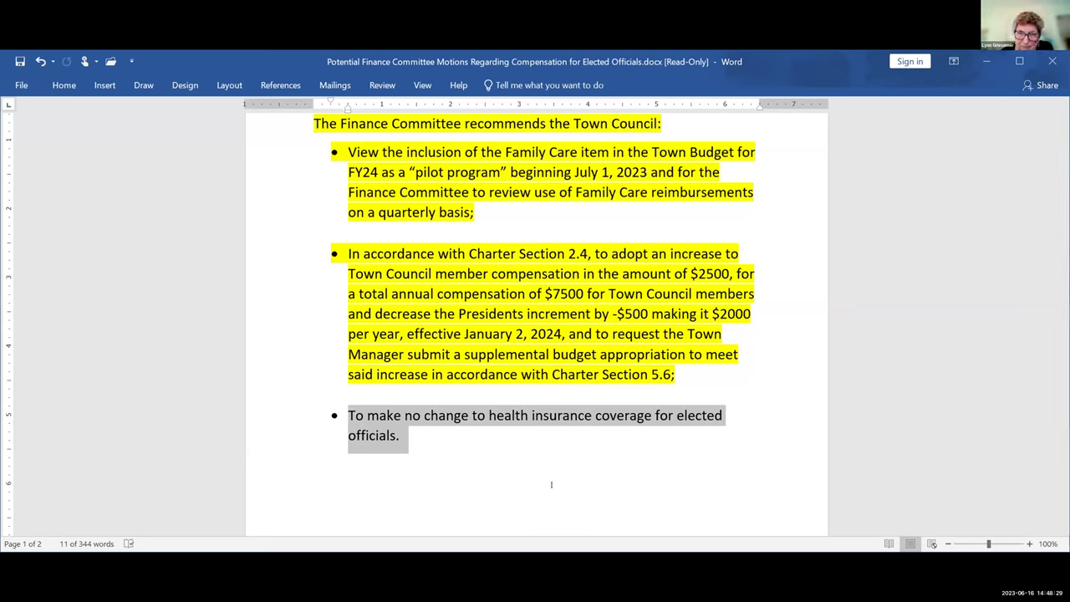
click(366, 416)
drag(366, 415, 343, 410)
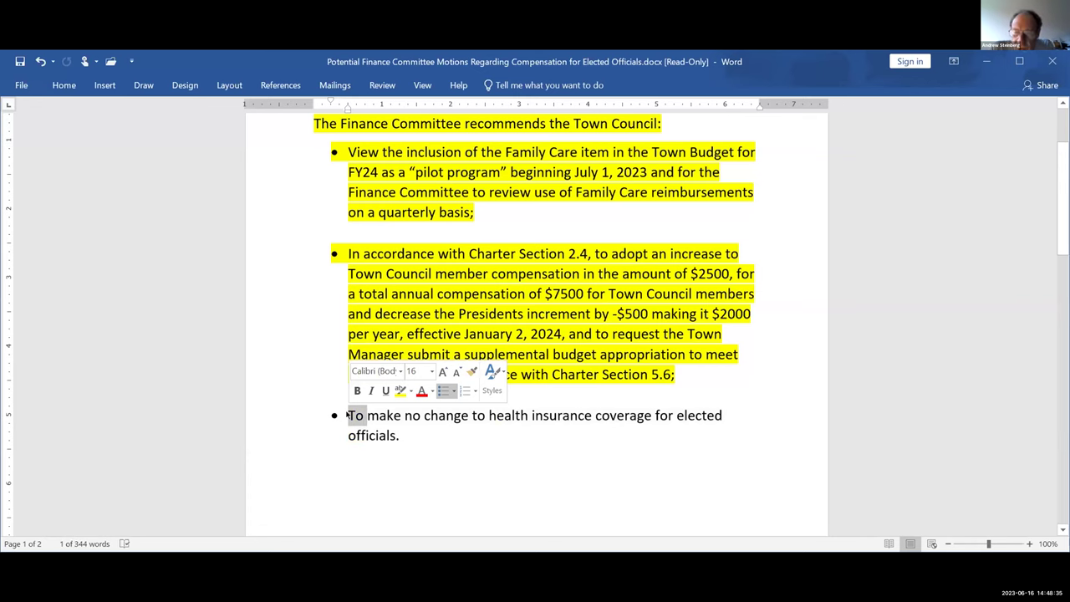
text(That they)
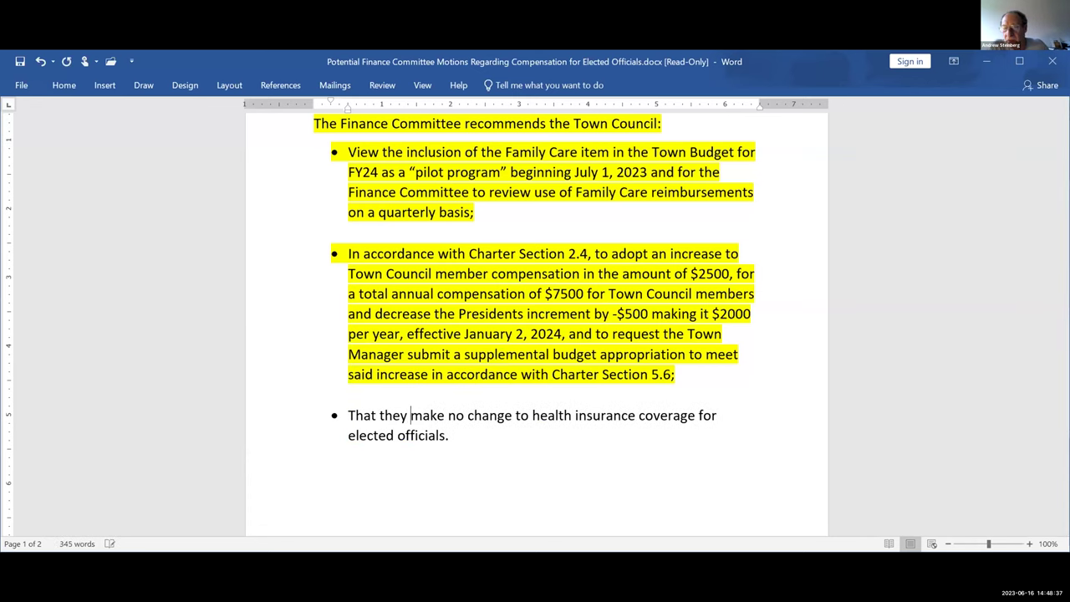
key(BackSpace)
key(BackSpace)
key(BackSpace)
key(BackSpace)
key(BackSpace)
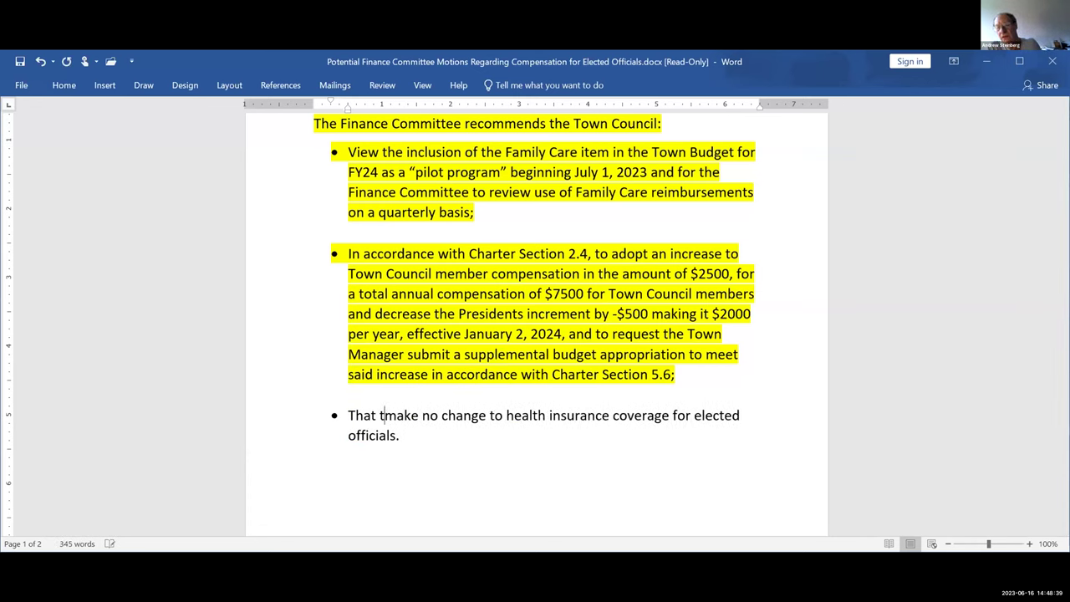
text(we)
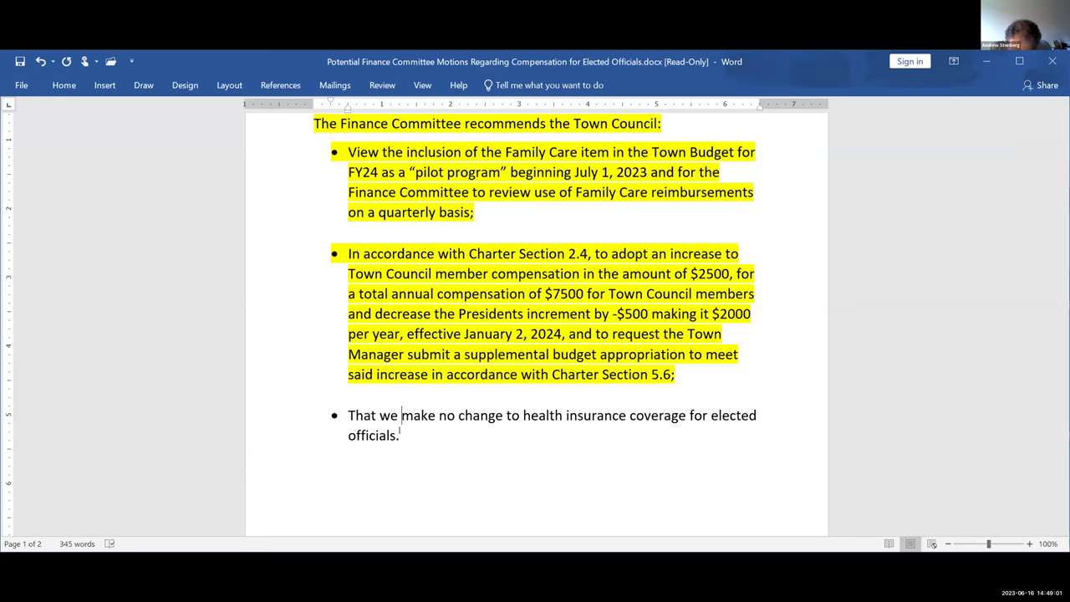
Step: Highlight the health insurance coverage bullet in yellow
drag(399, 434, 351, 407)
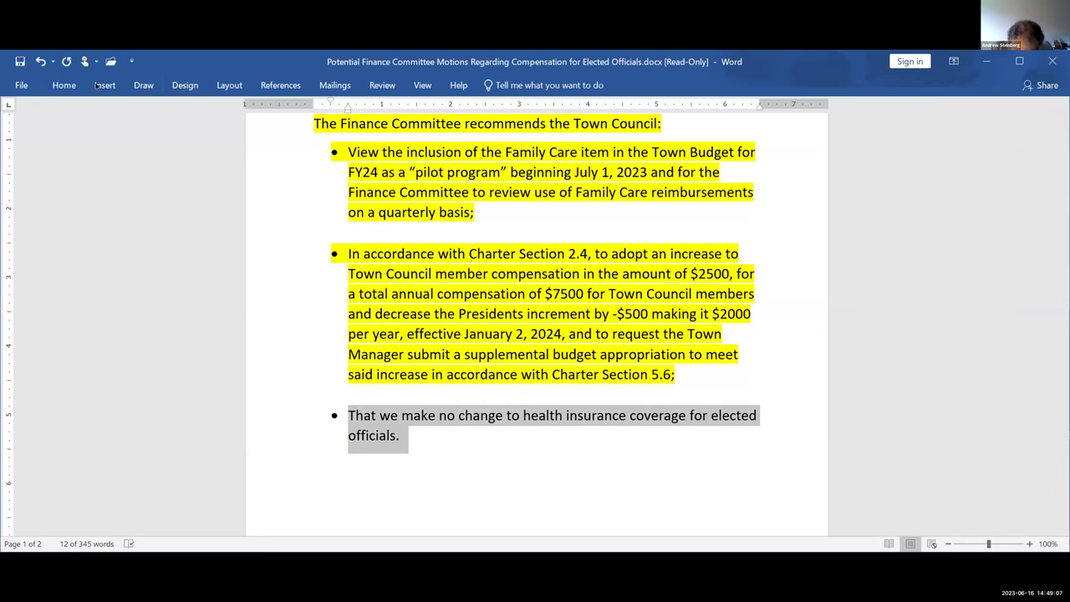
click(64, 84)
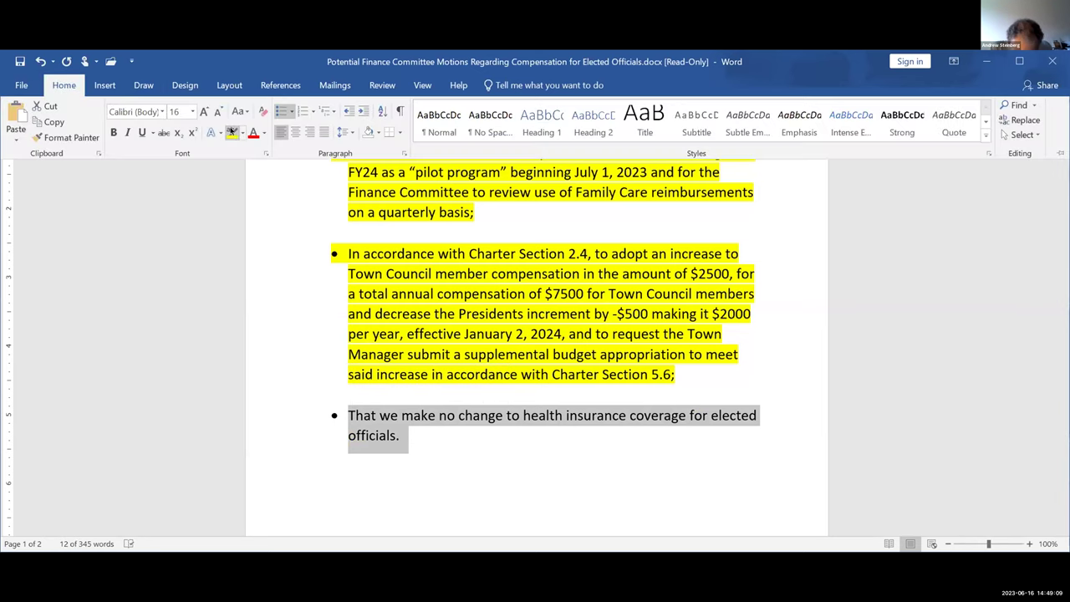
click(232, 133)
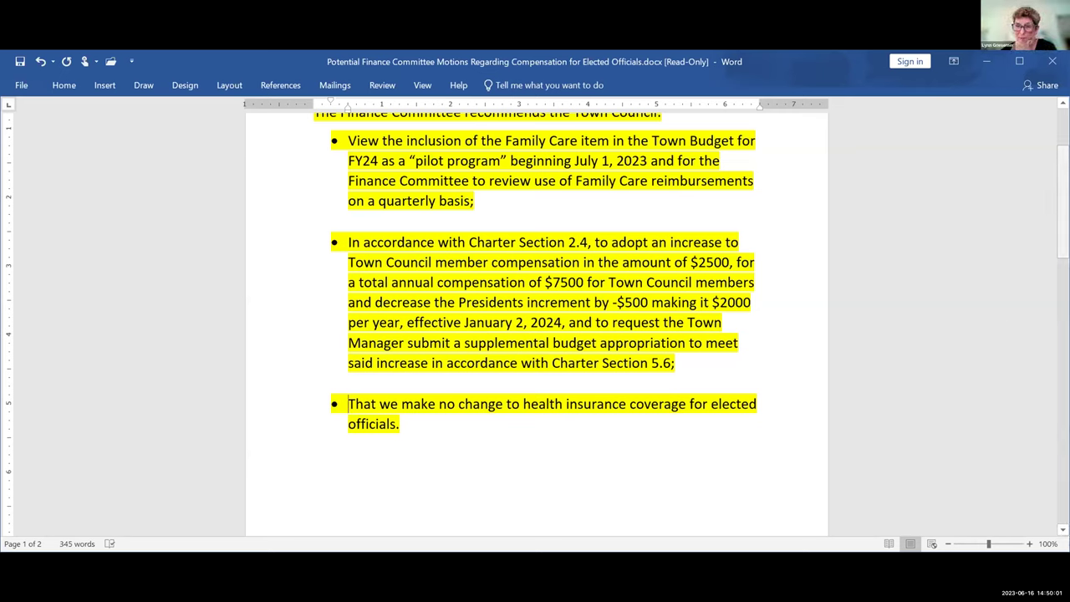
Step: Fill in the School Committee member motion with an increase of $1000 and a total annual compensation of $4000
scroll(535, 317, down, 5)
scroll(534, 318, down, 4)
scroll(535, 318, up, 1)
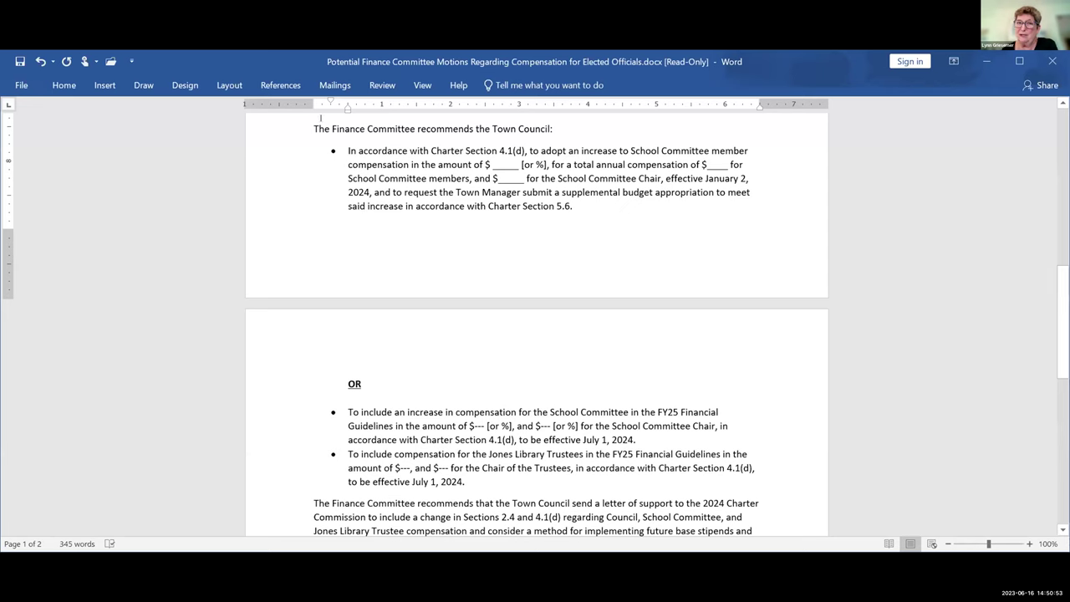
drag(341, 140, 603, 201)
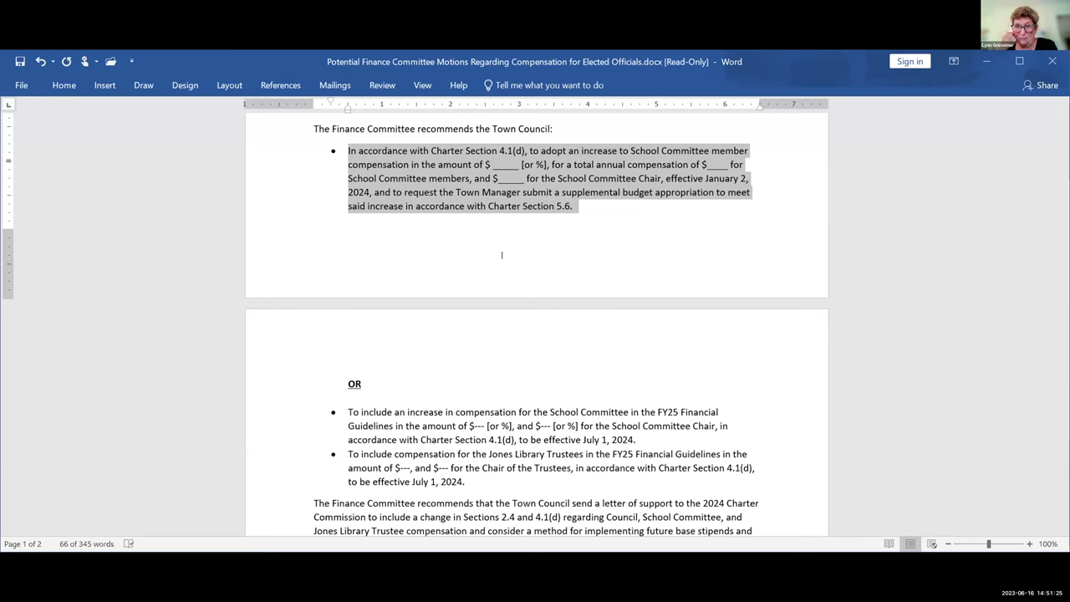
click(496, 165)
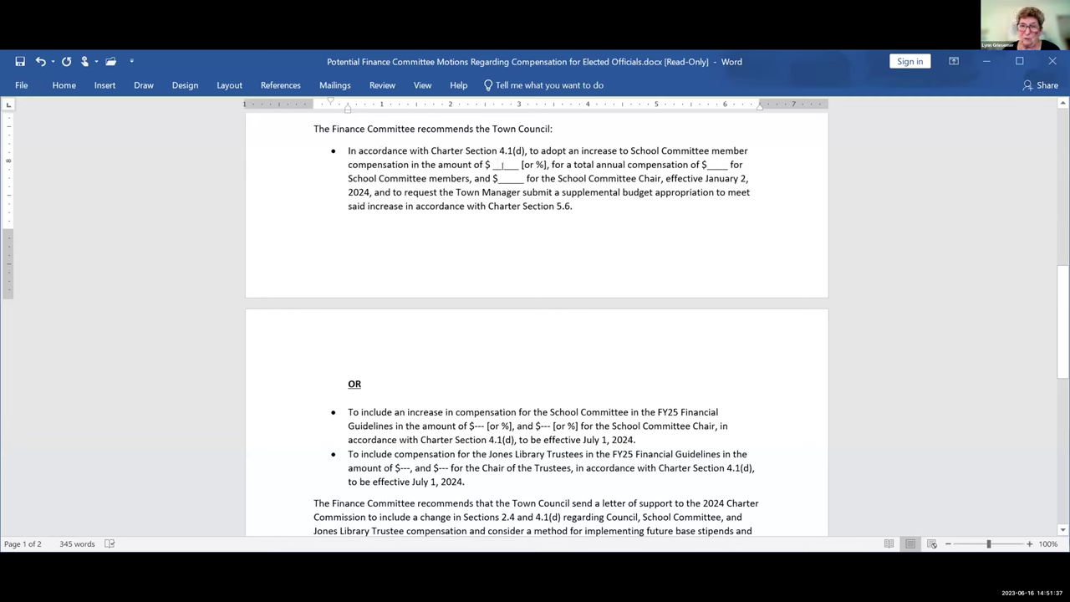
drag(491, 161, 516, 167)
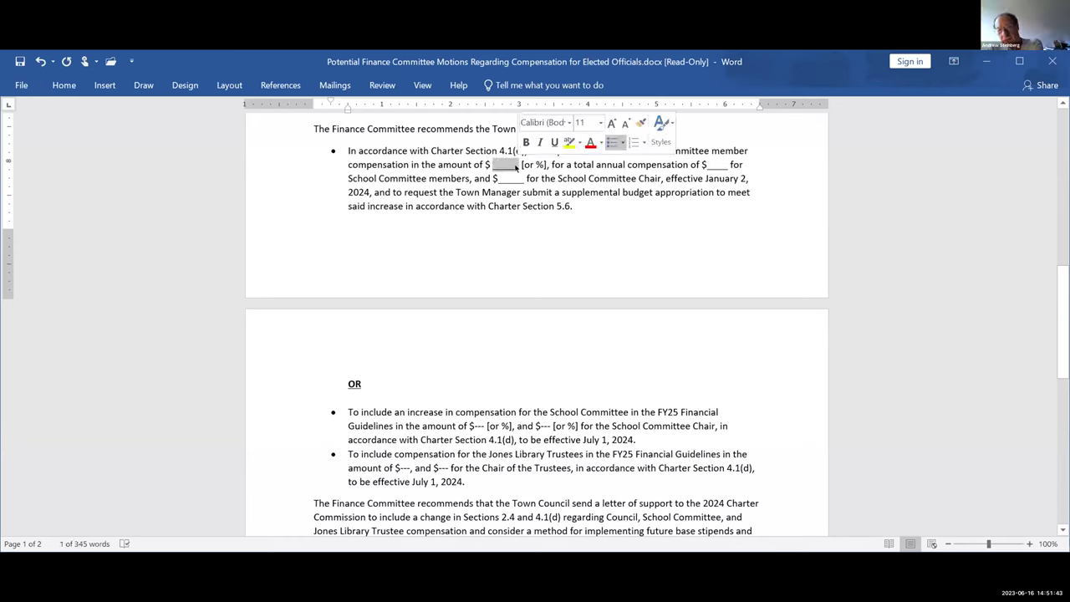
text(1000)
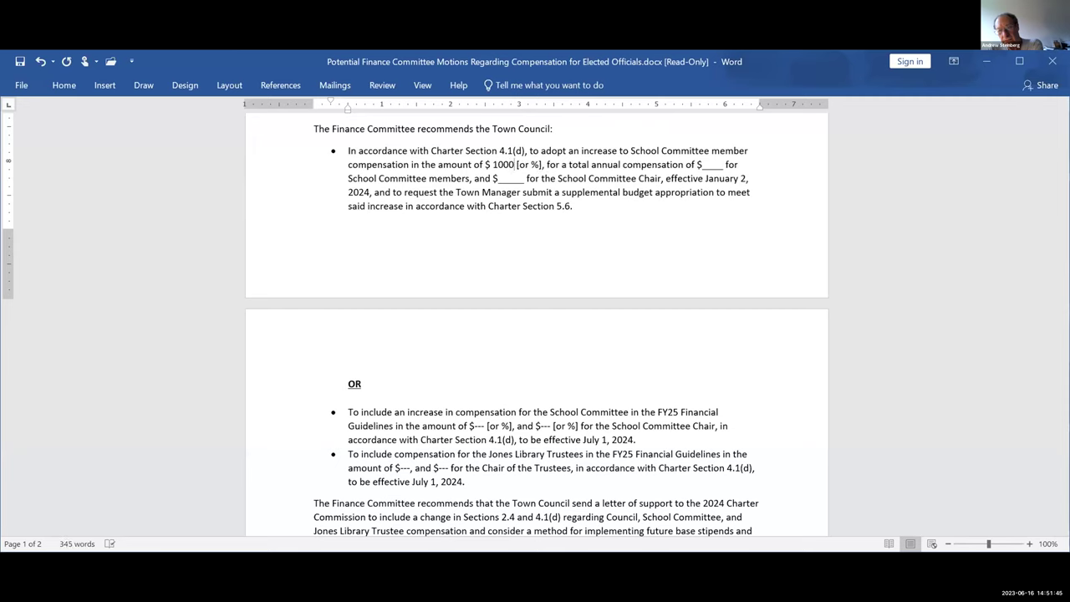
drag(696, 157, 721, 167)
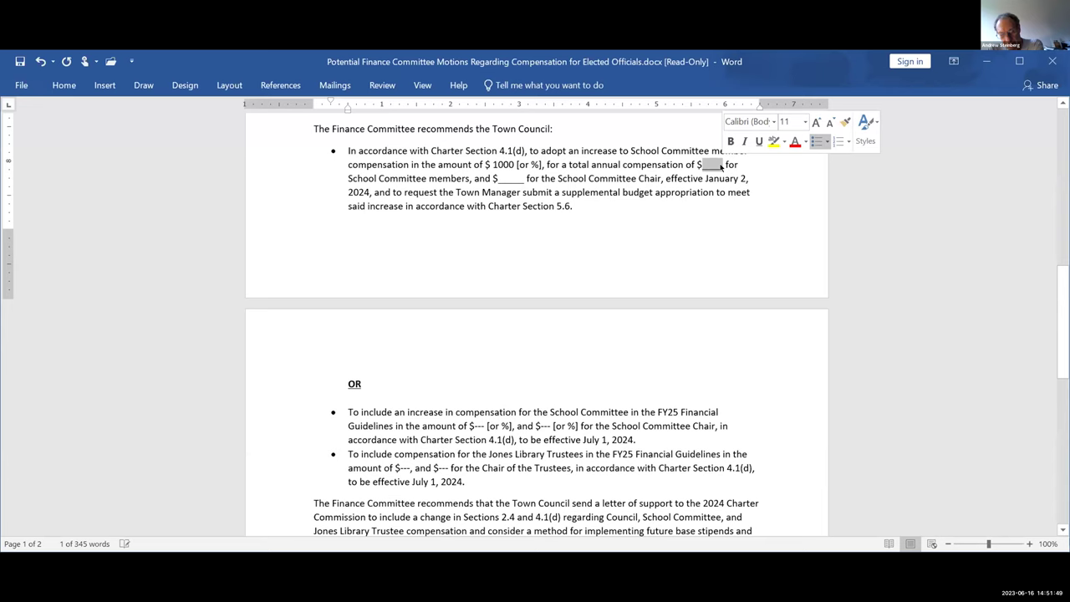
text(4000)
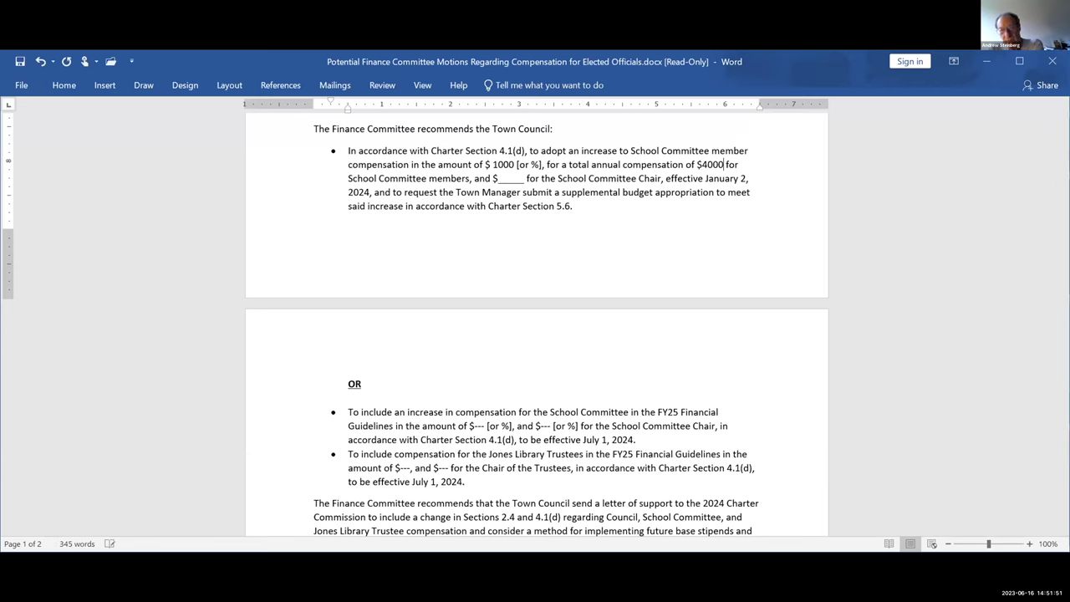
Step: Fill in the School Committee Chair's compensation blank in the Charter Section 4.1(d) motion as $5000
drag(494, 178, 521, 179)
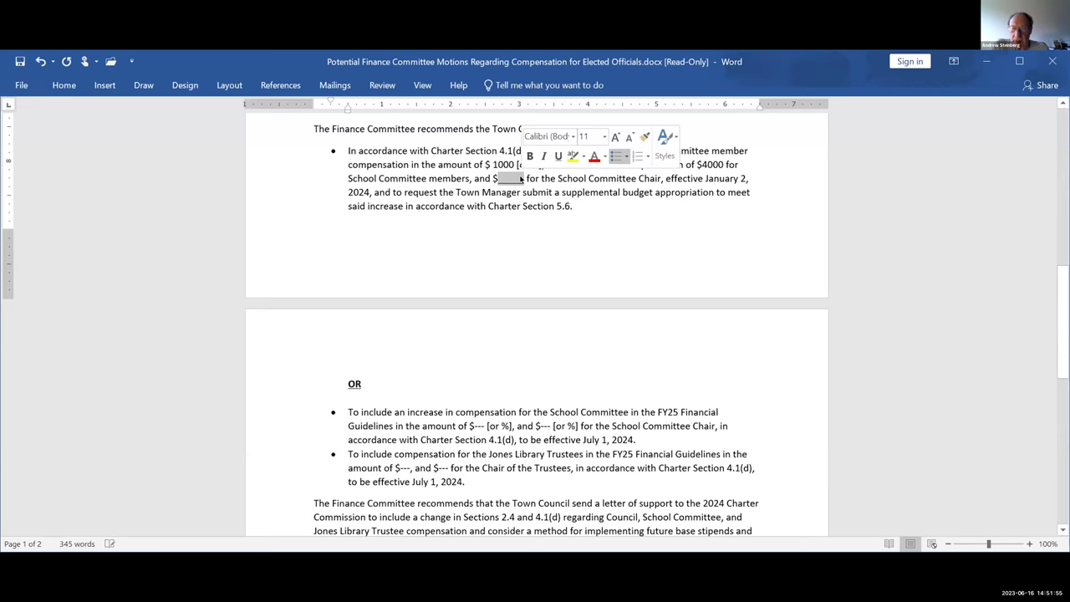
text(4000)
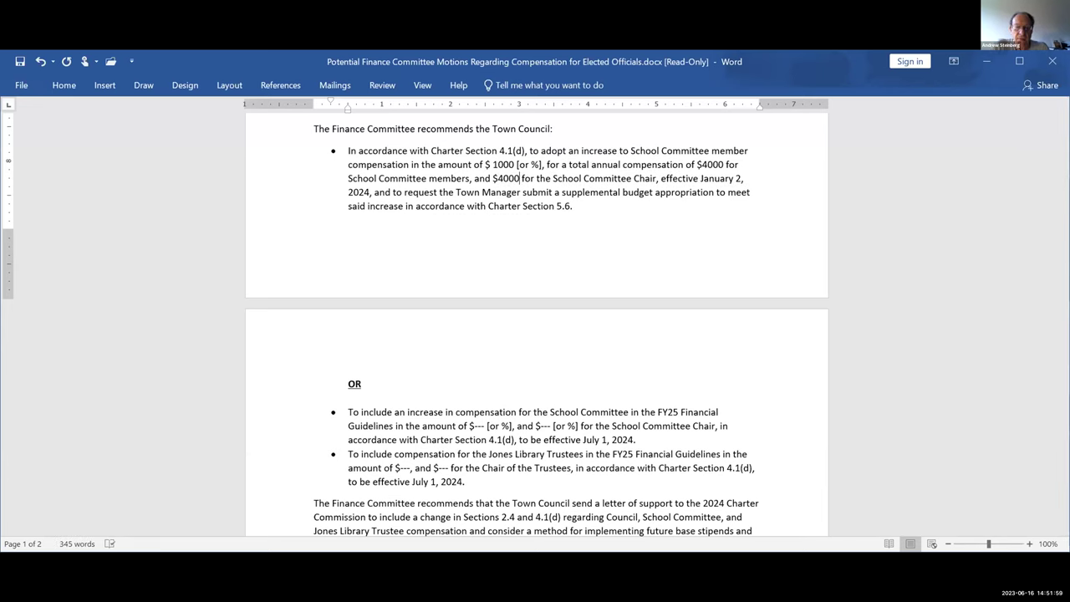
key(BackSpace)
key(BackSpace)
key(BackSpace)
key(BackSpace)
text(5000)
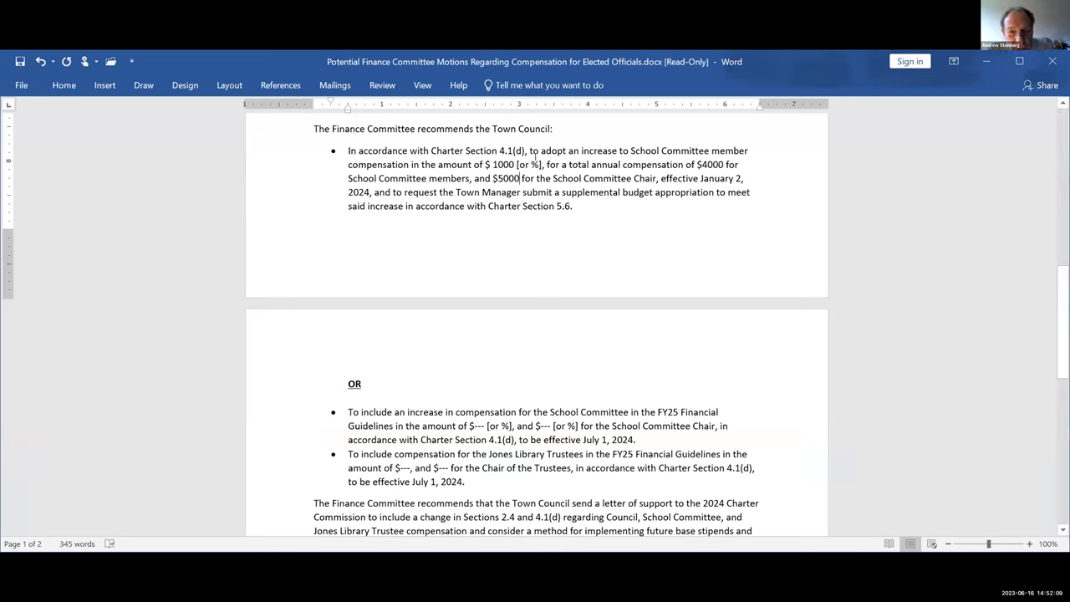
Step: Remove "[or %]" after the $1000 increase amount, keeping a comma before "for a total annual compensation"
drag(544, 165, 513, 159)
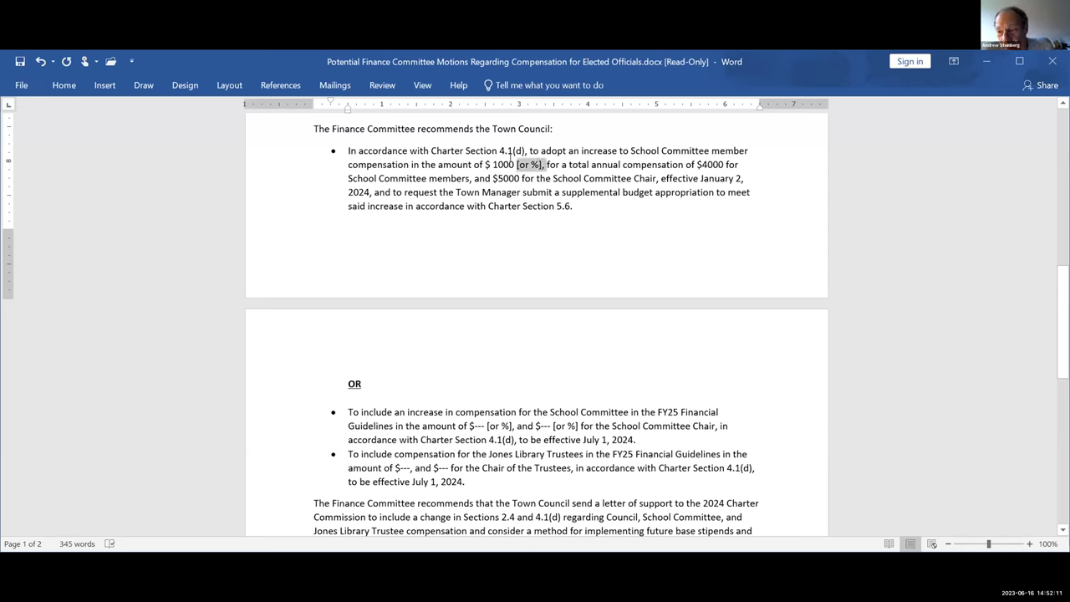
key(Delete)
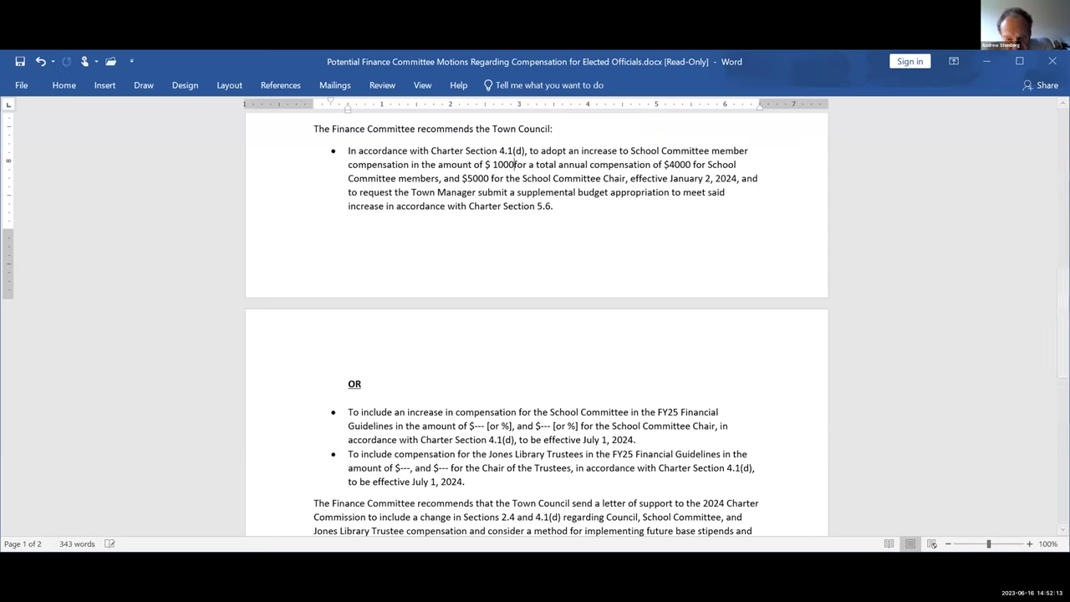
text(,)
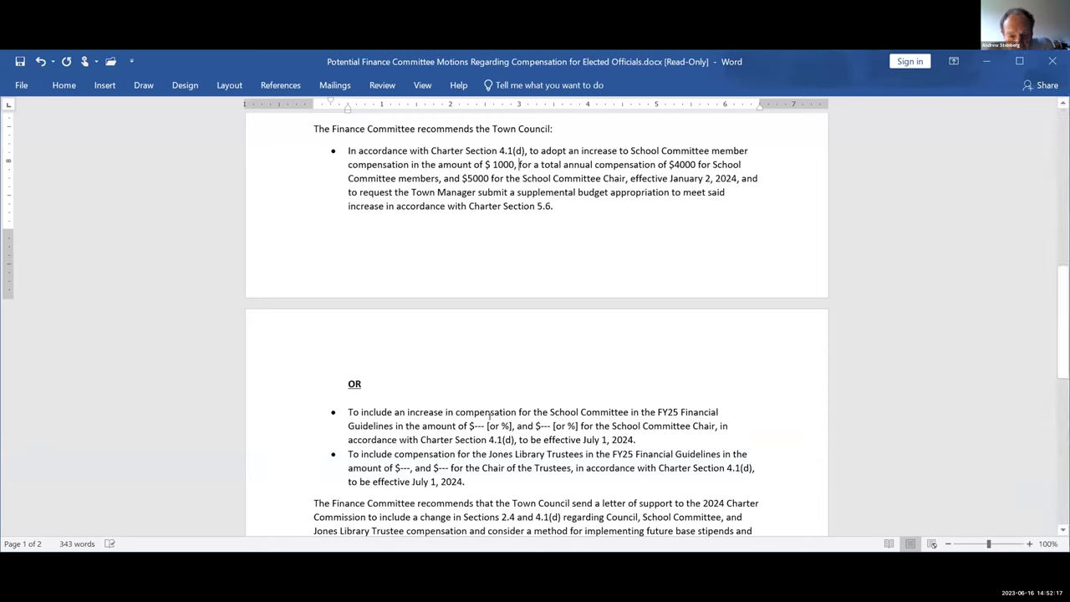
Step: Append "– Motion died because it was not seconded." to the end of the School Committee supplemental appropriation motion
click(716, 206)
text(-- Motion)
text( die)
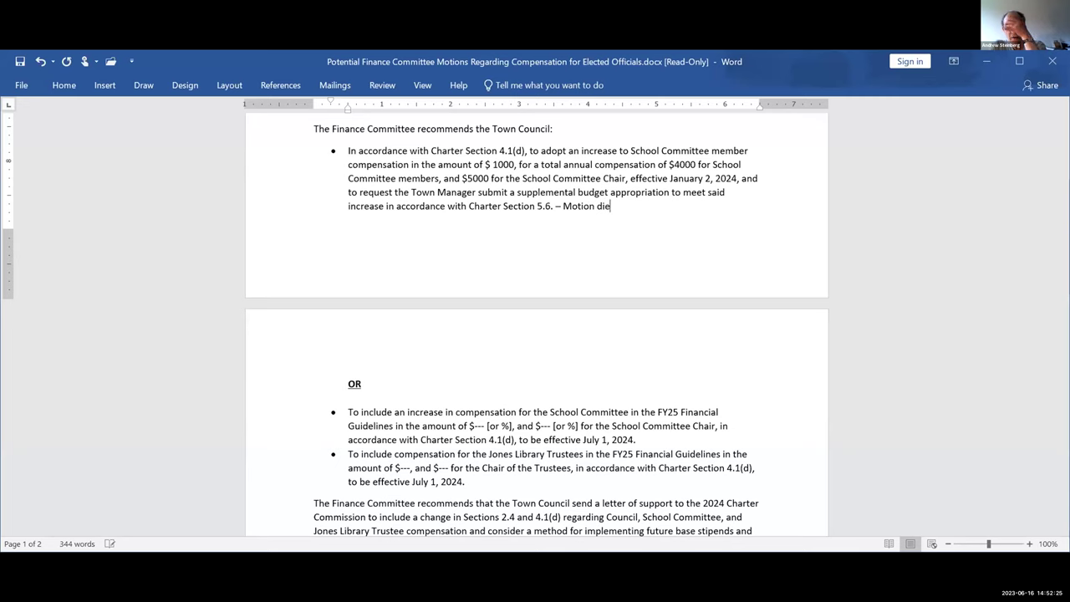
text(d because it was not seconded.)
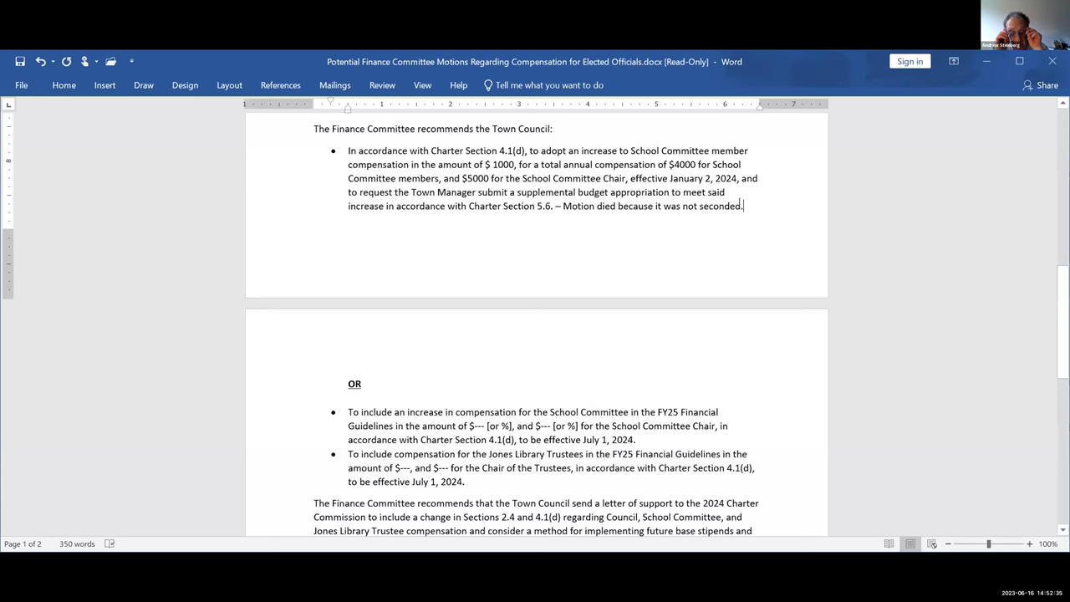
Step: Highlight the note "Motion died because it was not seconded." in yellow
key(ctrl+shift+Left)
key(ctrl+shift+Left)
key(ctrl+shift+Left)
key(ctrl+shift+Left)
key(ctrl+shift+Left)
key(ctrl+shift+Left)
key(ctrl+shift+Left)
key(ctrl+shift+Left)
click(62, 86)
click(232, 132)
key(Left)
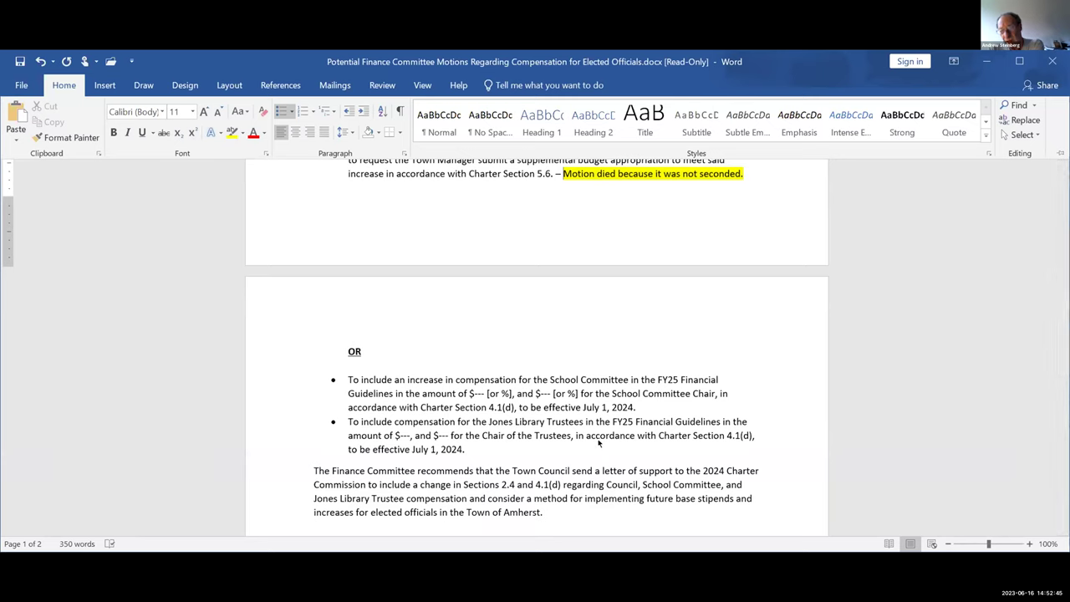
Step: Insert an unbulleted blank line between the School Committee FY25 bullet and the Jones Library Trustees bullet
click(637, 408)
key(ctrl+F1)
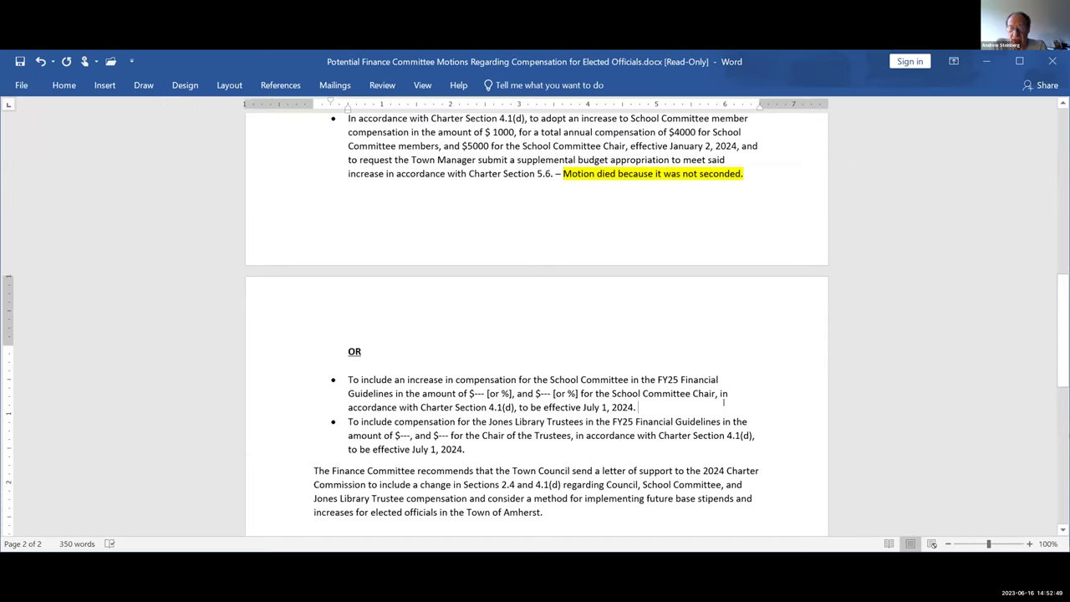
key(Return)
key(BackSpace)
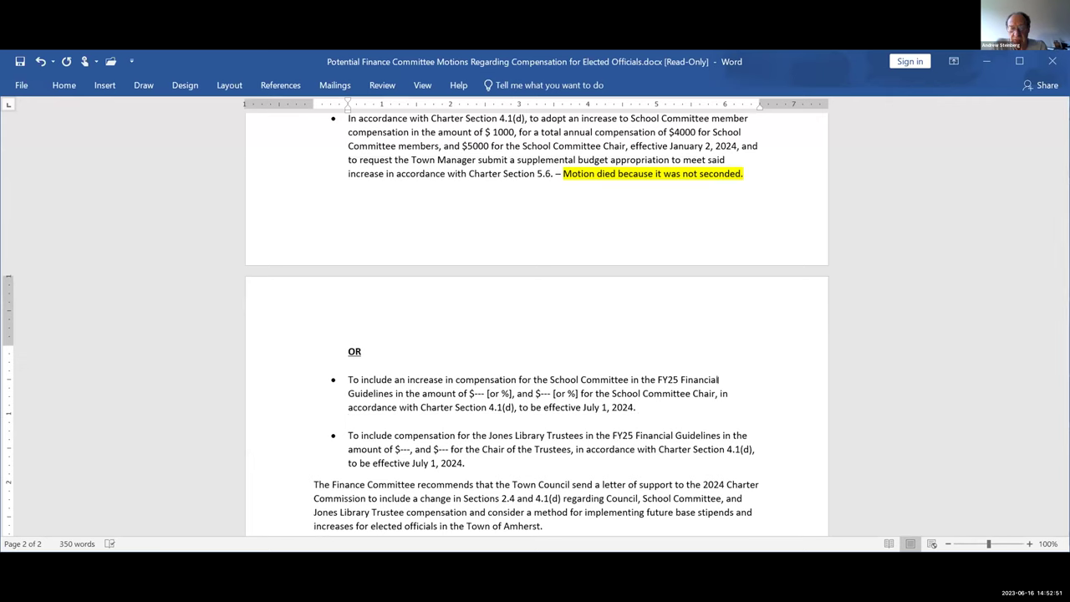
drag(640, 408, 305, 361)
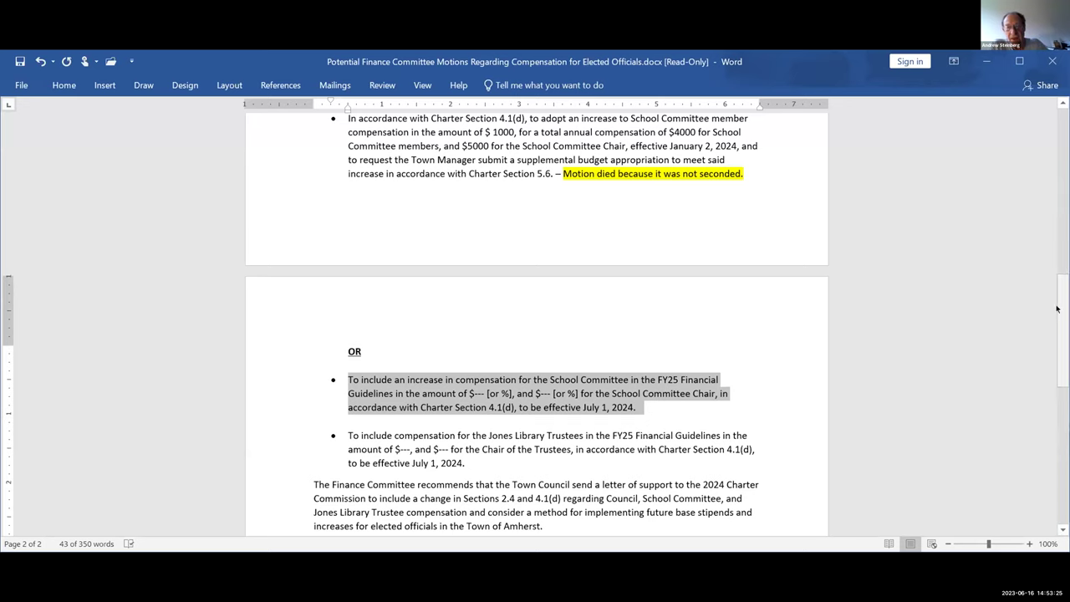
Step: Insert a page break above the Finance Committee recommendation line that introduces the School Committee motions
drag(1056, 309, 1056, 257)
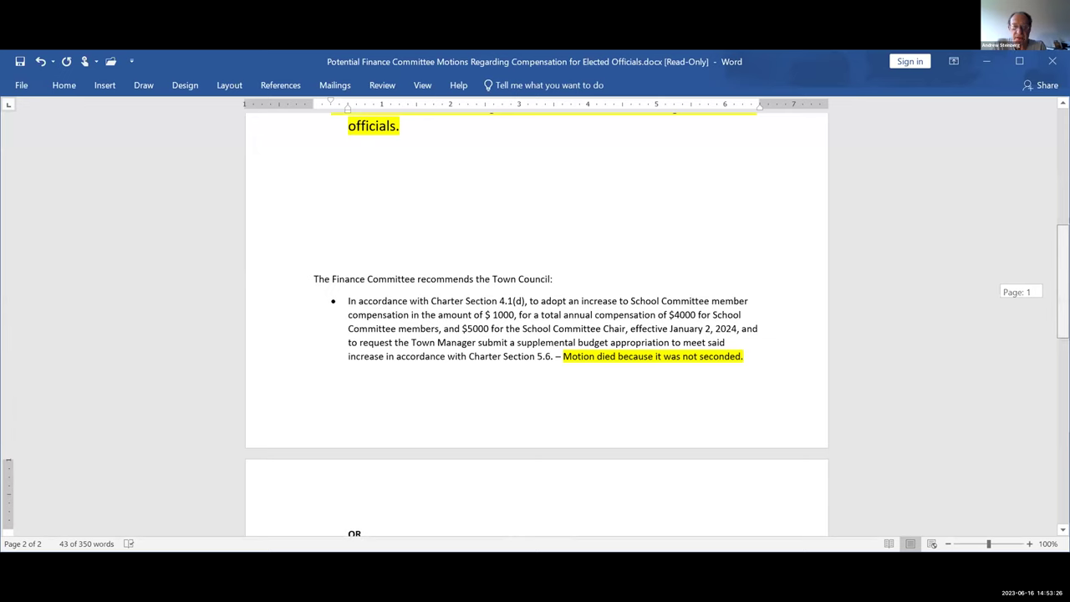
click(304, 227)
click(94, 86)
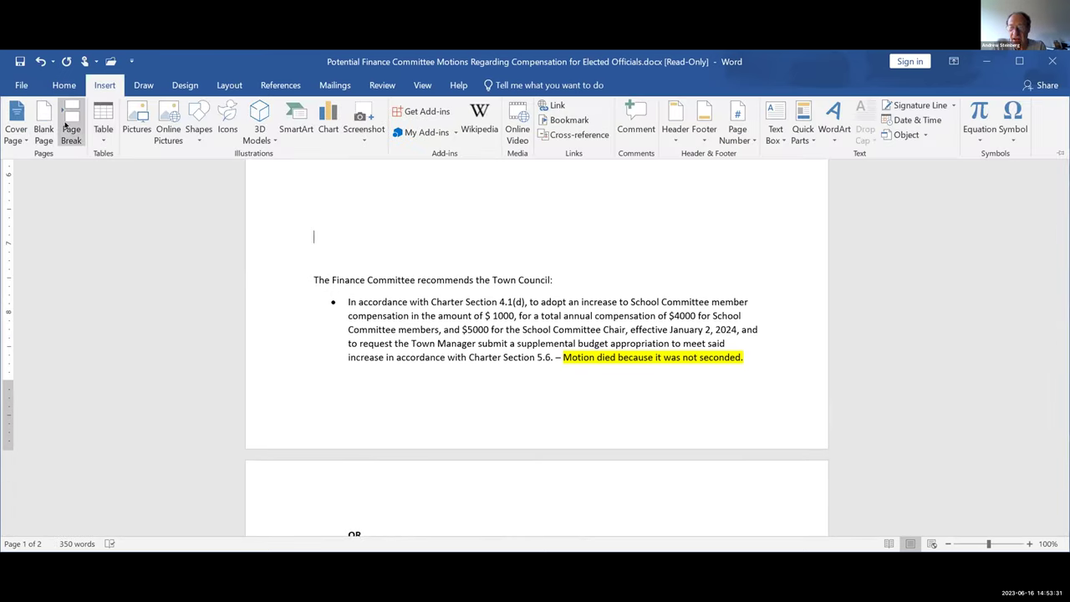
click(66, 125)
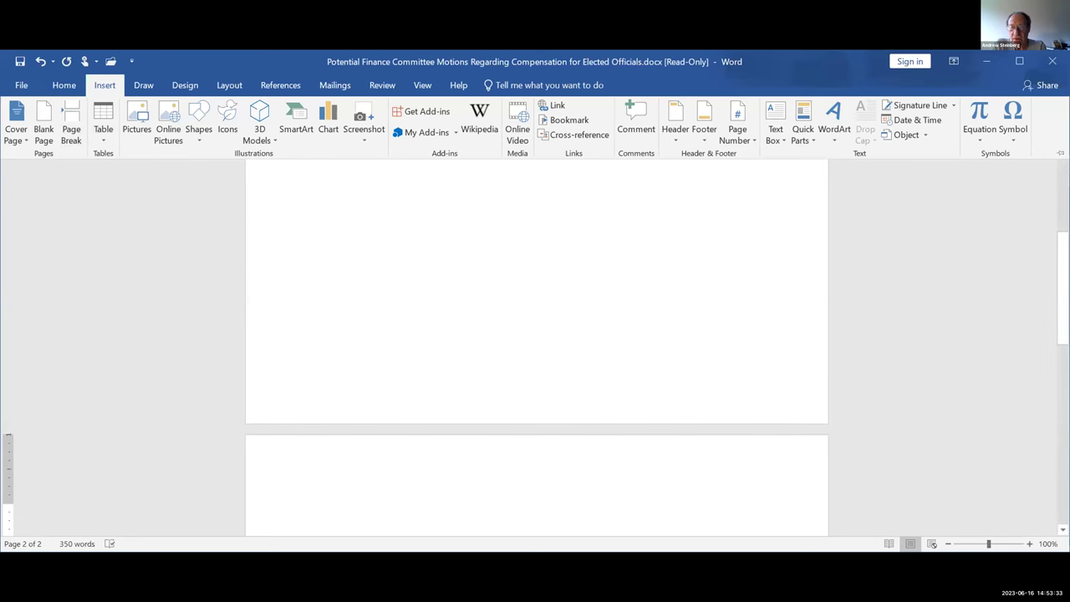
scroll(535, 335, down, 3)
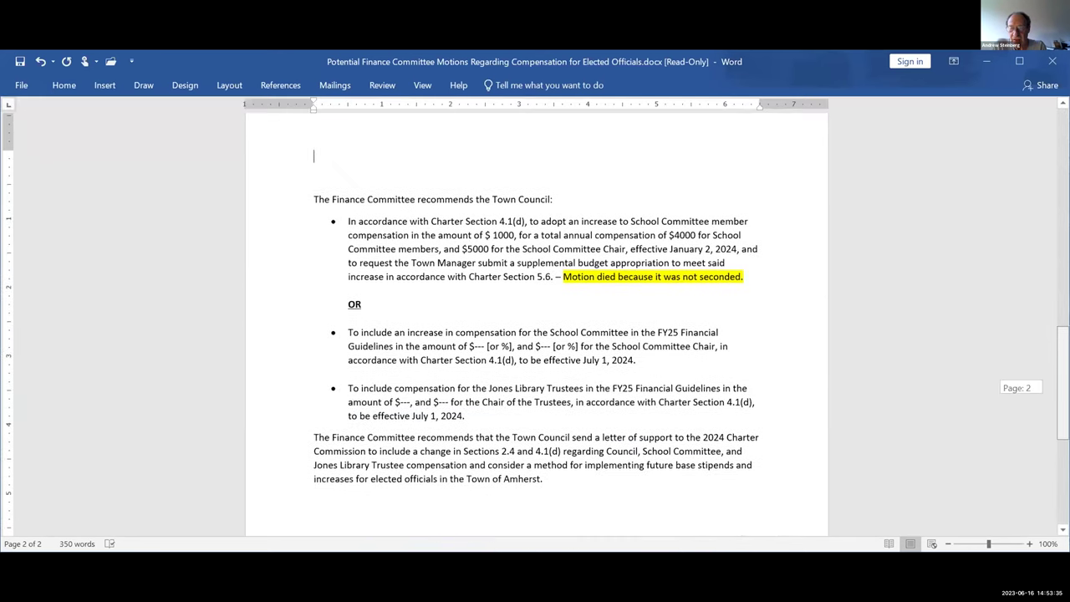
scroll(535, 334, down, 1)
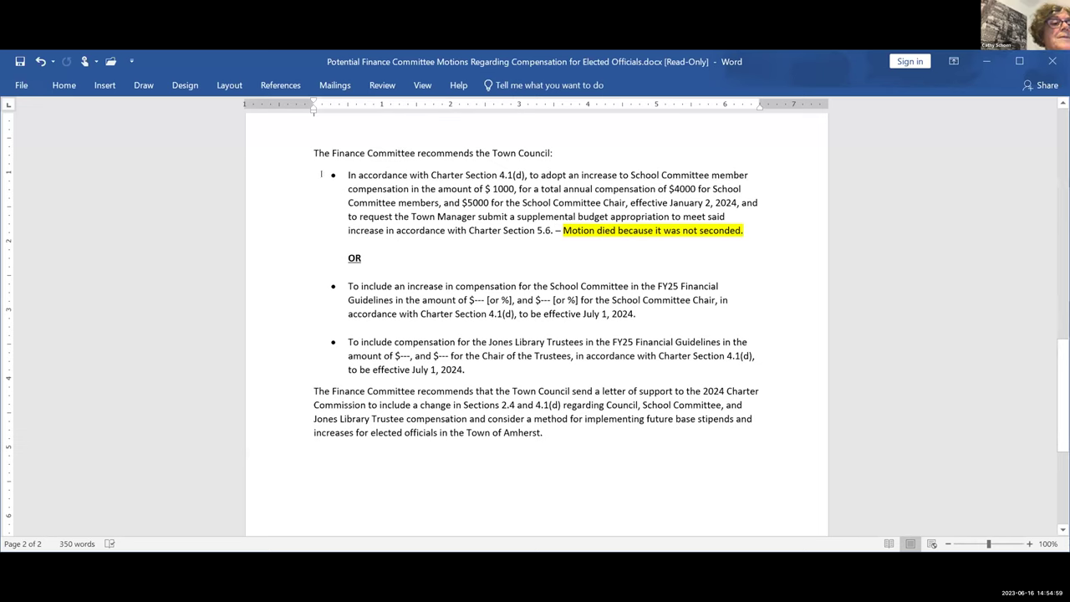
Step: Strike through the School Committee motion under Charter Section 4.1(d), leaving out the highlighted note at its end
drag(334, 175, 600, 362)
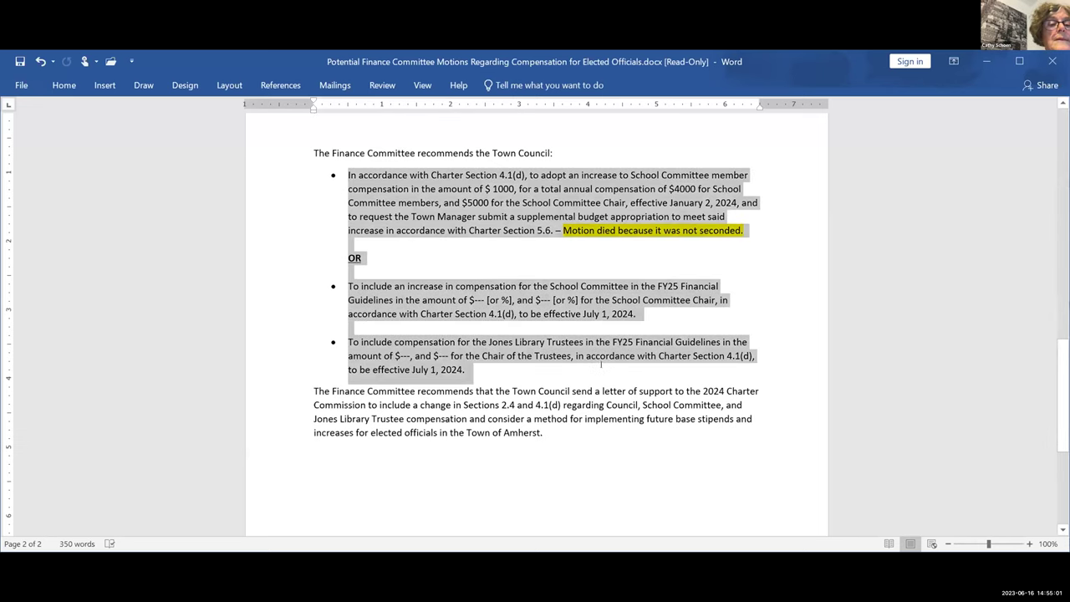
click(576, 146)
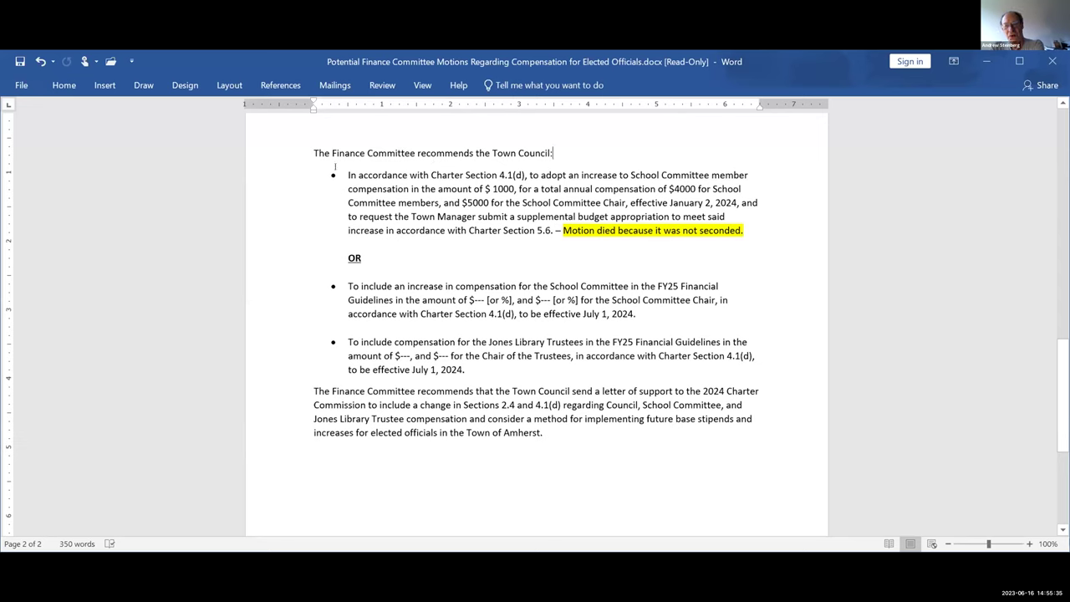
drag(342, 166, 557, 224)
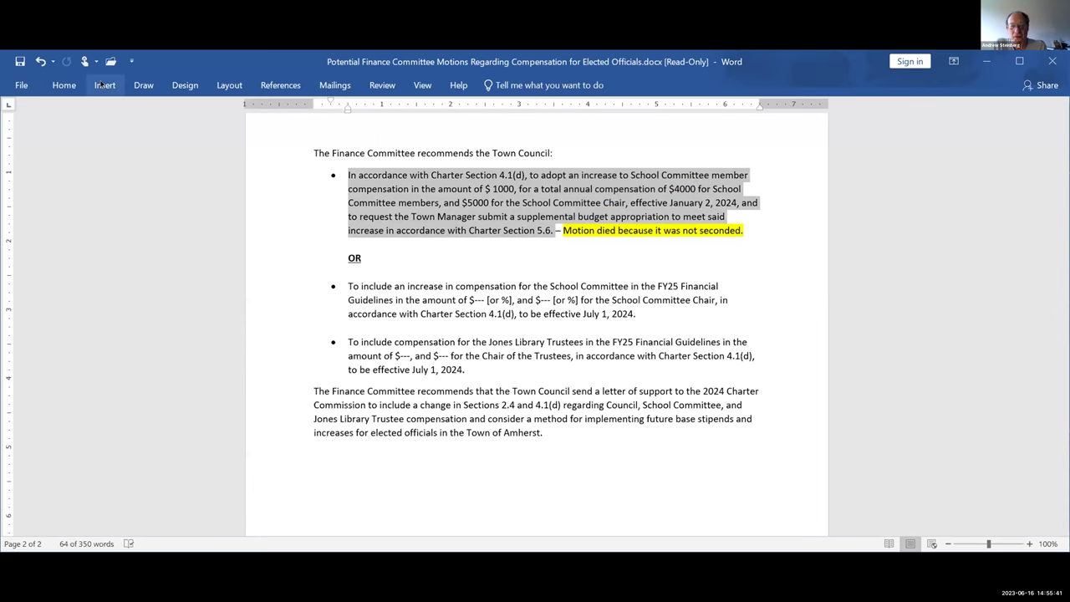
click(64, 85)
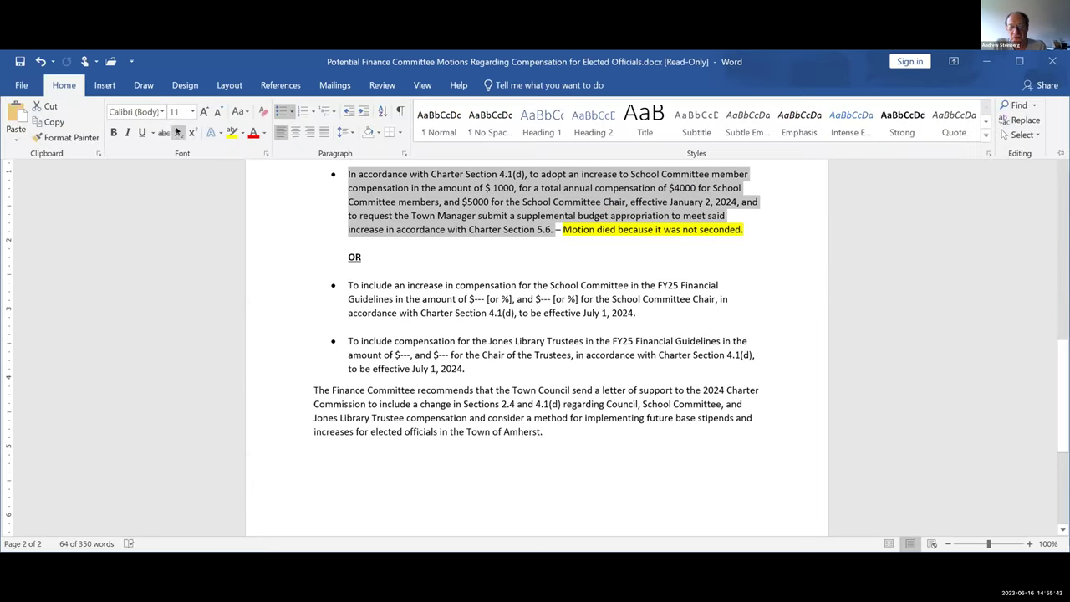
click(163, 132)
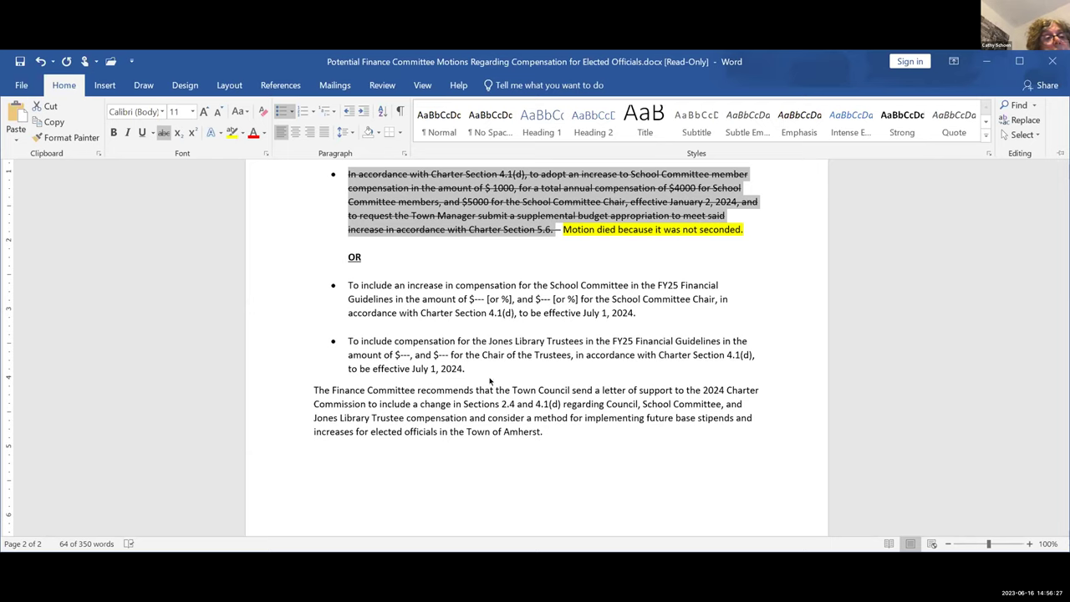
key(ctrl+F1)
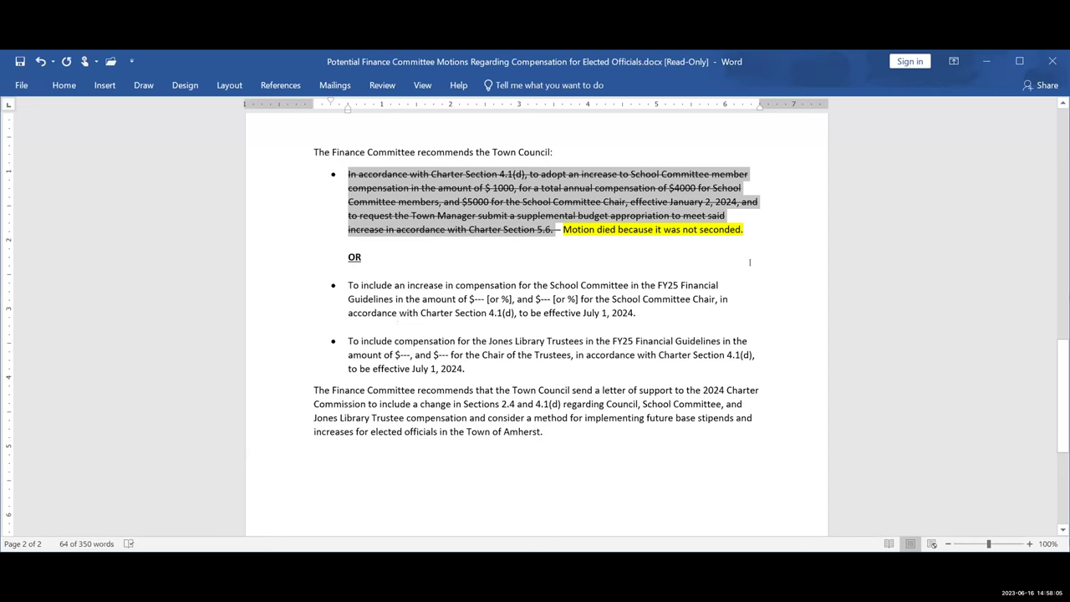
Step: Highlight "FY25 Financial Guidelines" in yellow in both the School Committee and the Jones Library Trustees bullets
drag(657, 285, 397, 298)
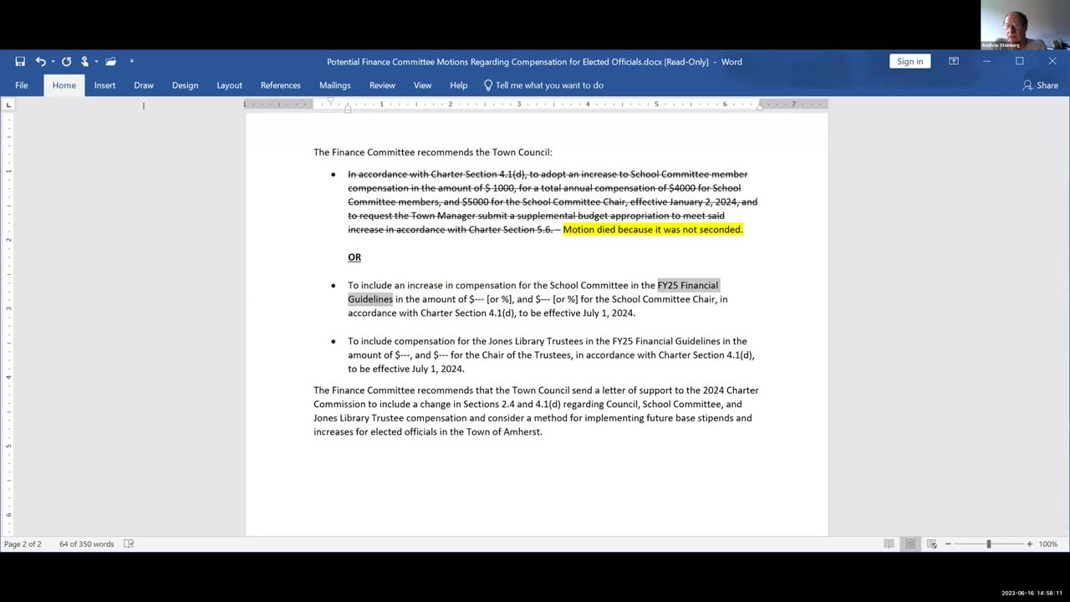
click(63, 84)
click(211, 132)
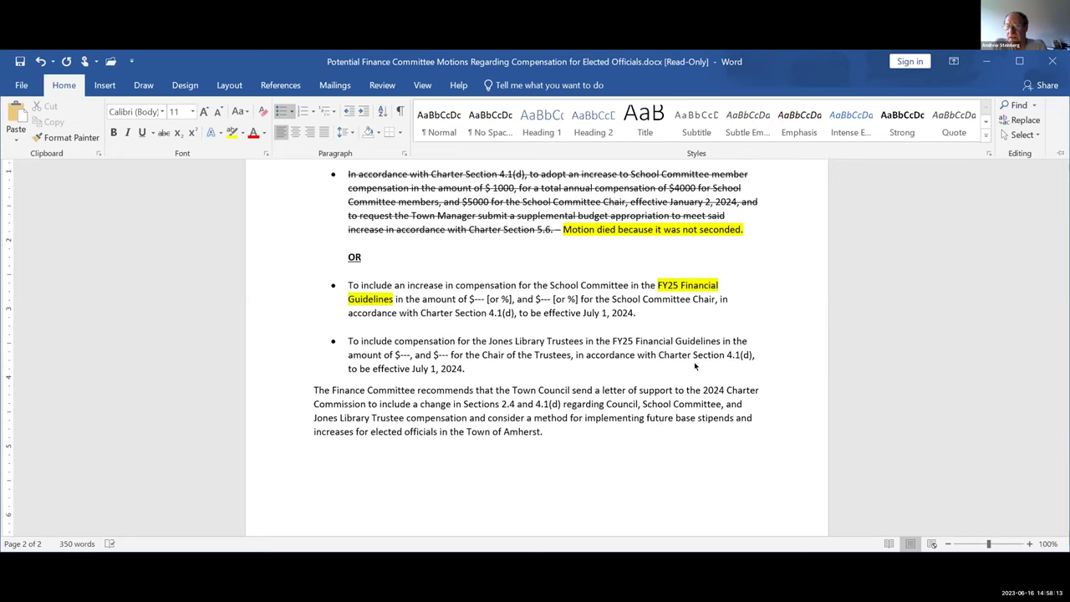
drag(613, 341, 721, 339)
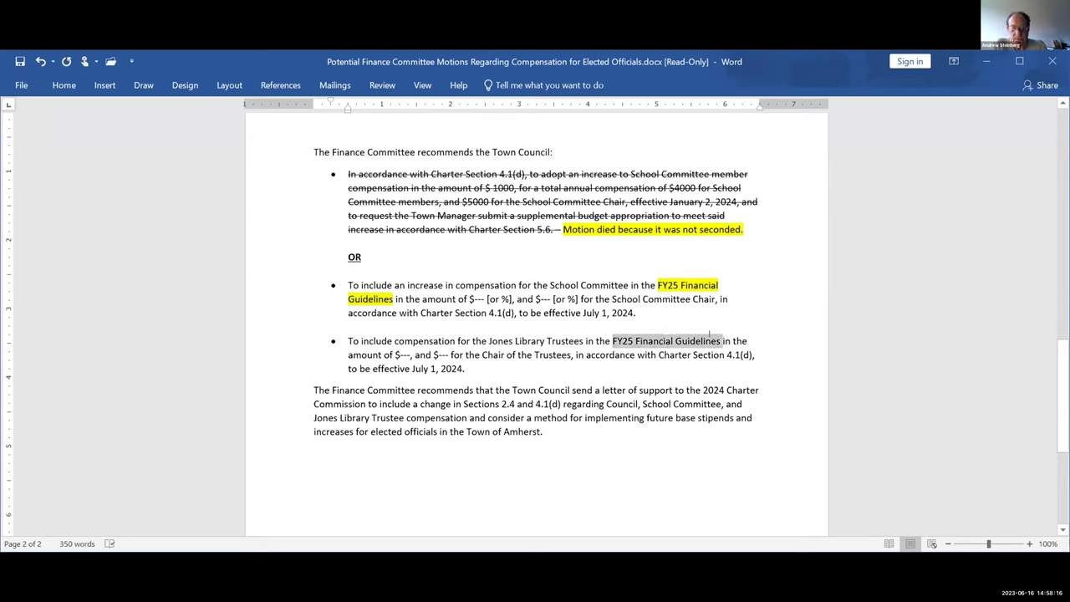
click(64, 85)
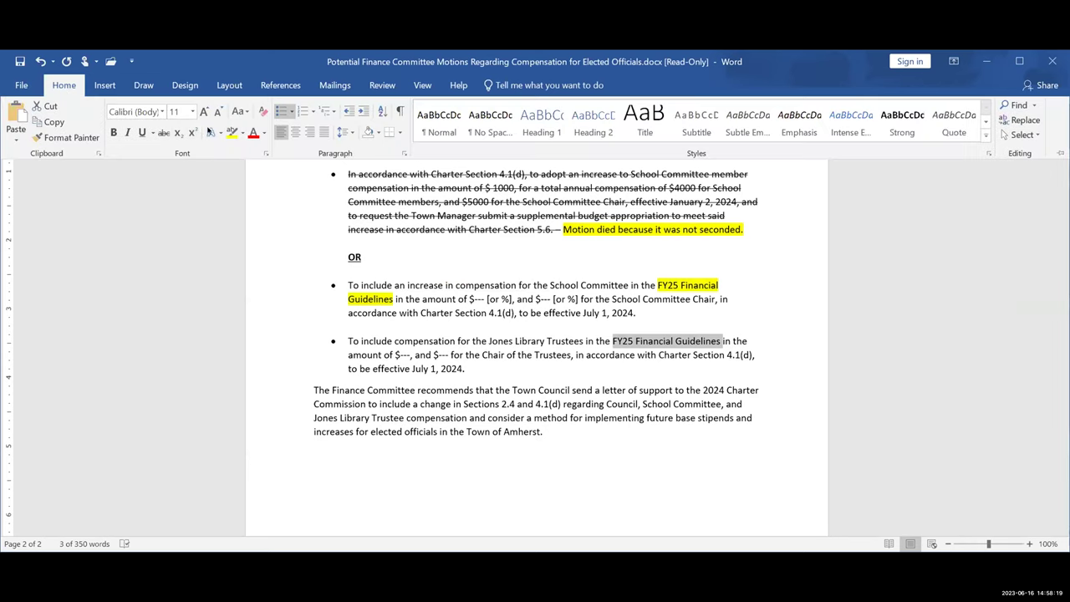
click(231, 133)
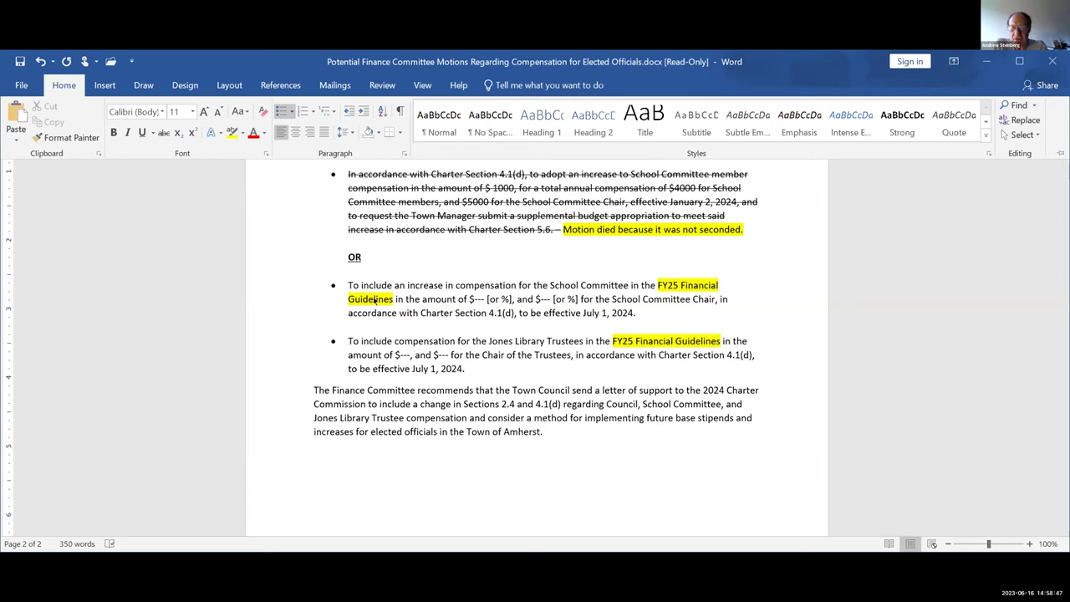
Step: Cut "of support" from the phrase "send a letter of support" in the closing recommendation to the 2024 Charter Commission
key(ctrl+F1)
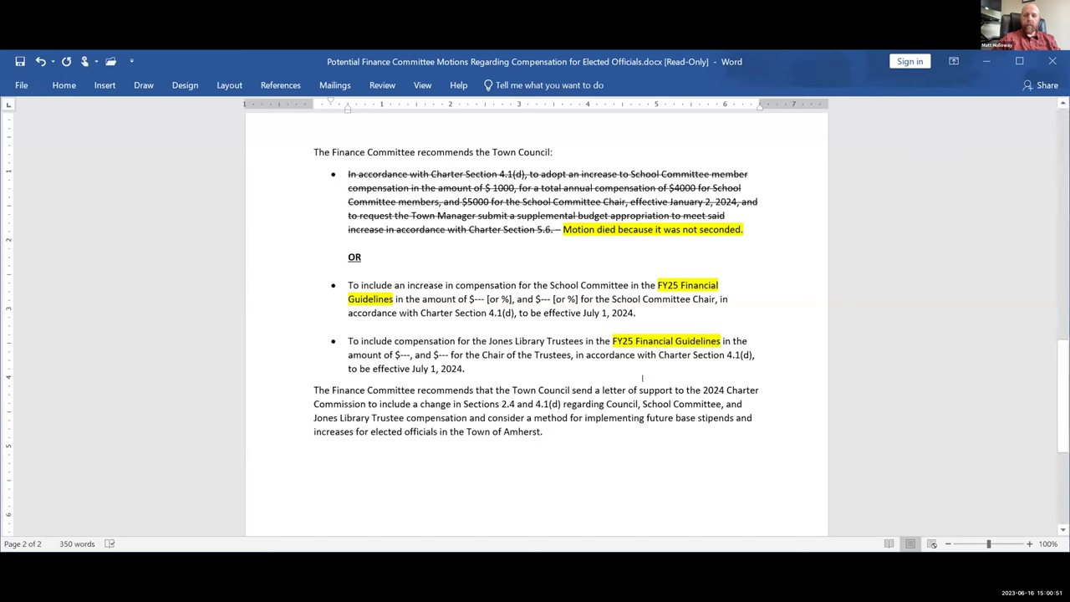
click(664, 387)
drag(664, 387, 624, 385)
key(ctrl+c)
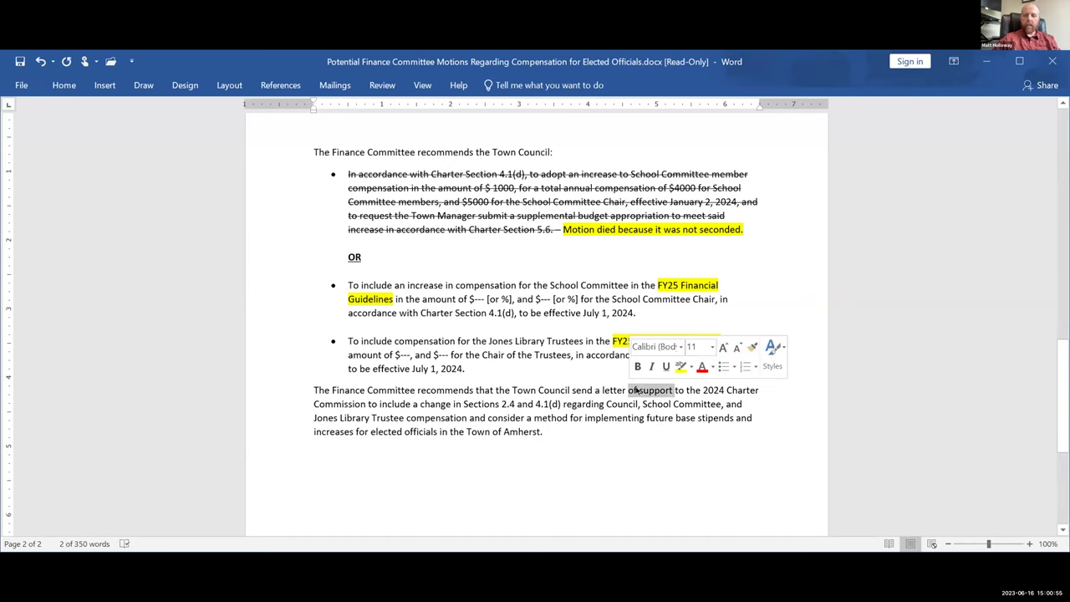
right_click(645, 396)
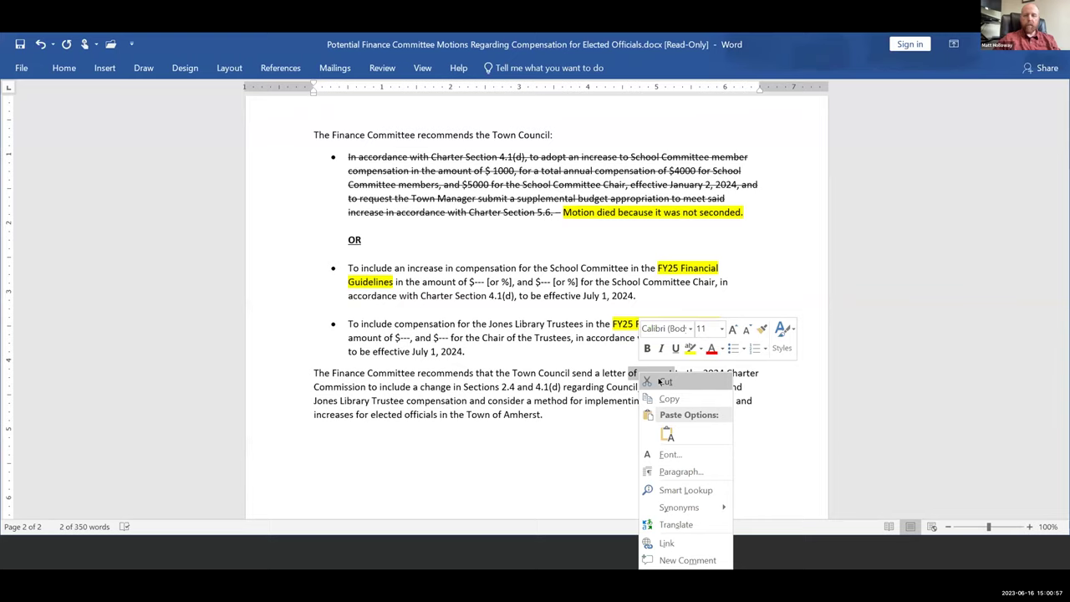
click(669, 405)
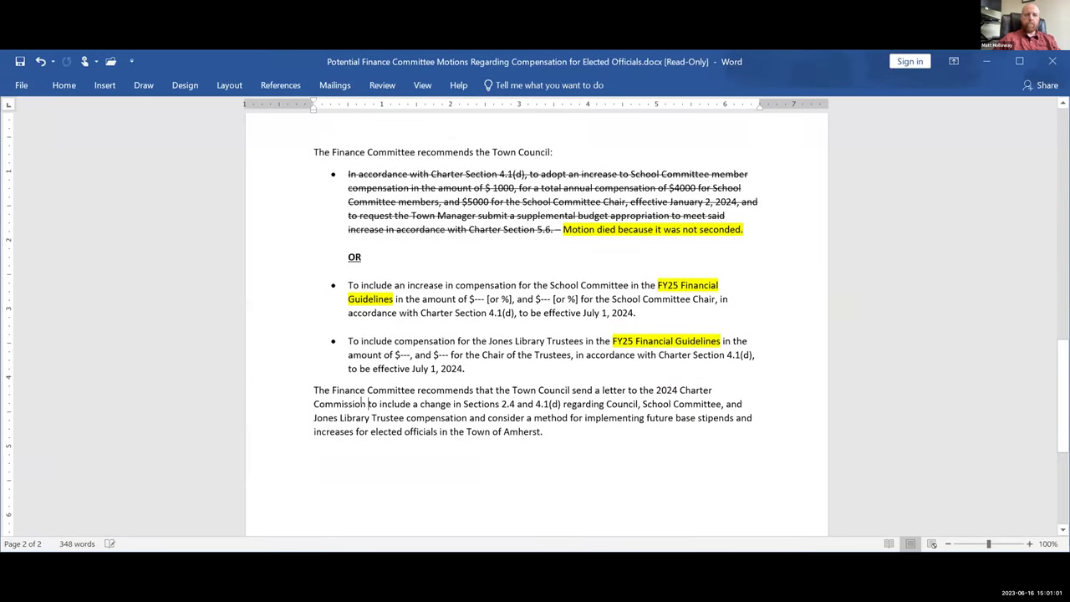
Step: Paste the cut phrase after "2024 Charter Commission" and replace it with "supporting"
right_click(369, 407)
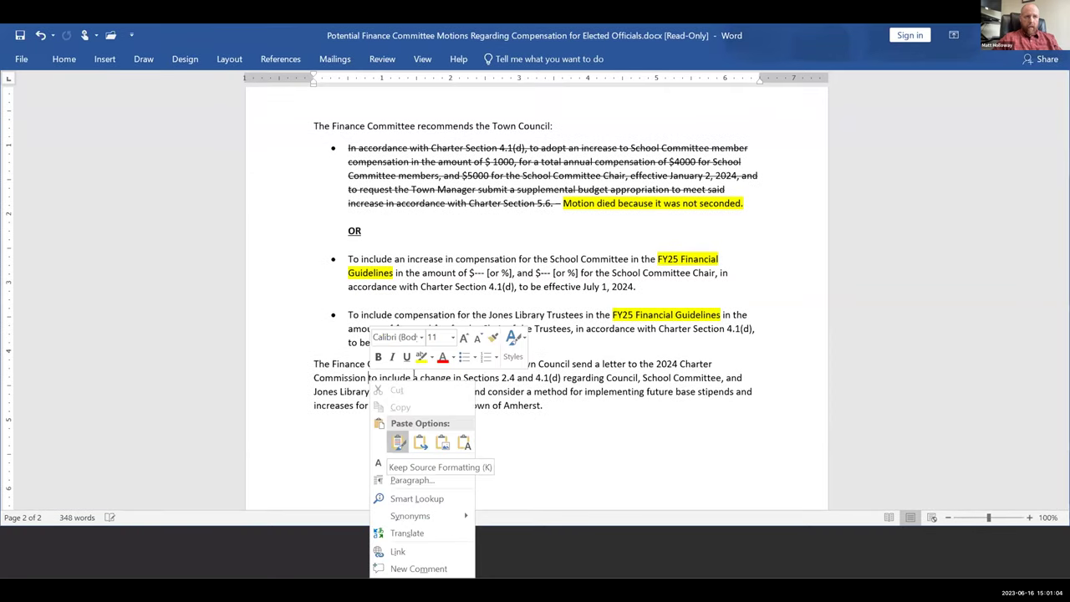
click(398, 443)
drag(413, 404, 368, 405)
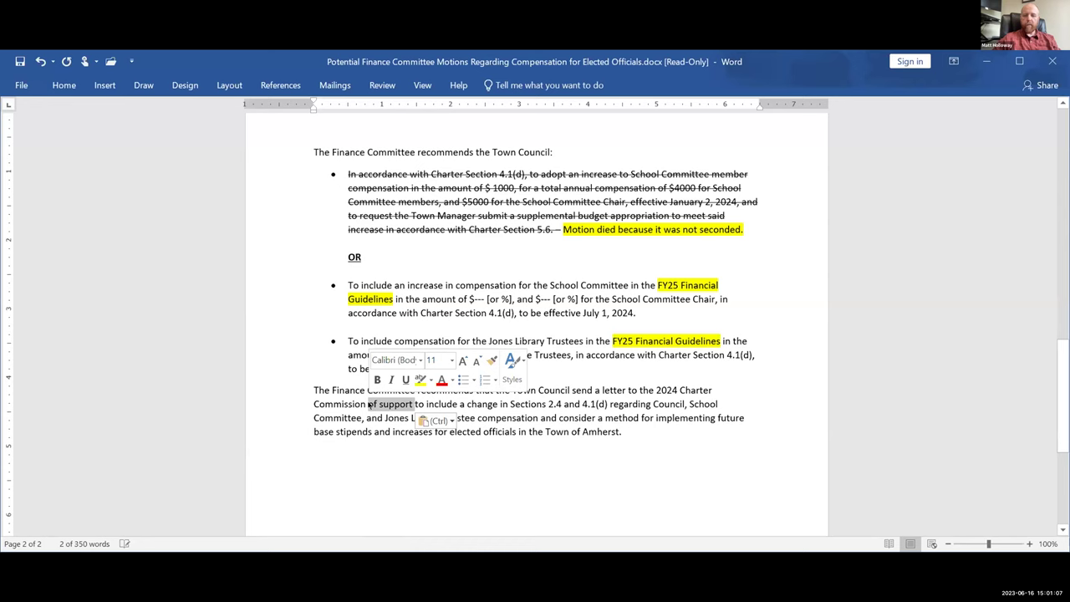
text(supporting)
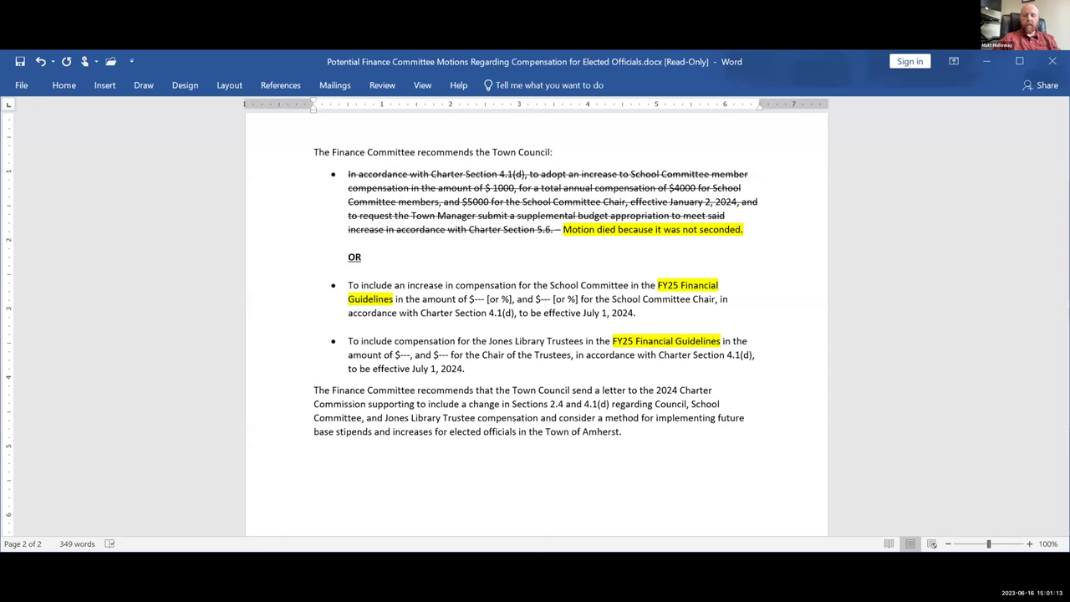
Step: Delete "to include a" after "supporting" and make "change" plural so the text reads "supporting changes in Sections 2.4 and 4.1(d)"
key(Delete)
key(Delete)
key(Delete)
key(Delete)
key(Delete)
key(Delete)
key(Delete)
key(Delete)
key(Delete)
key(Delete)
key(Delete)
key(Delete)
key(Delete)
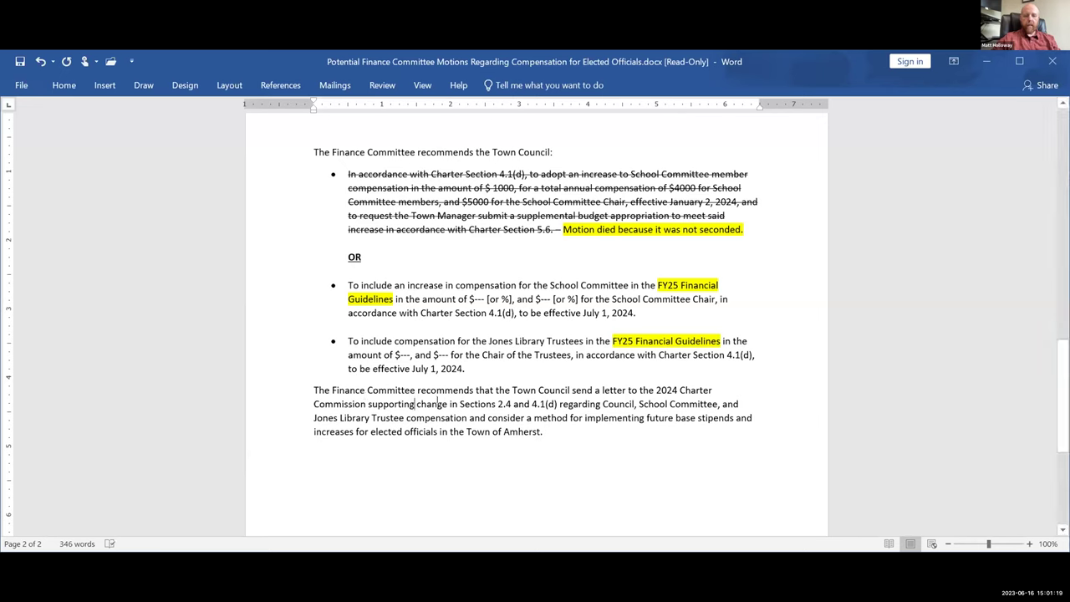
text(s)
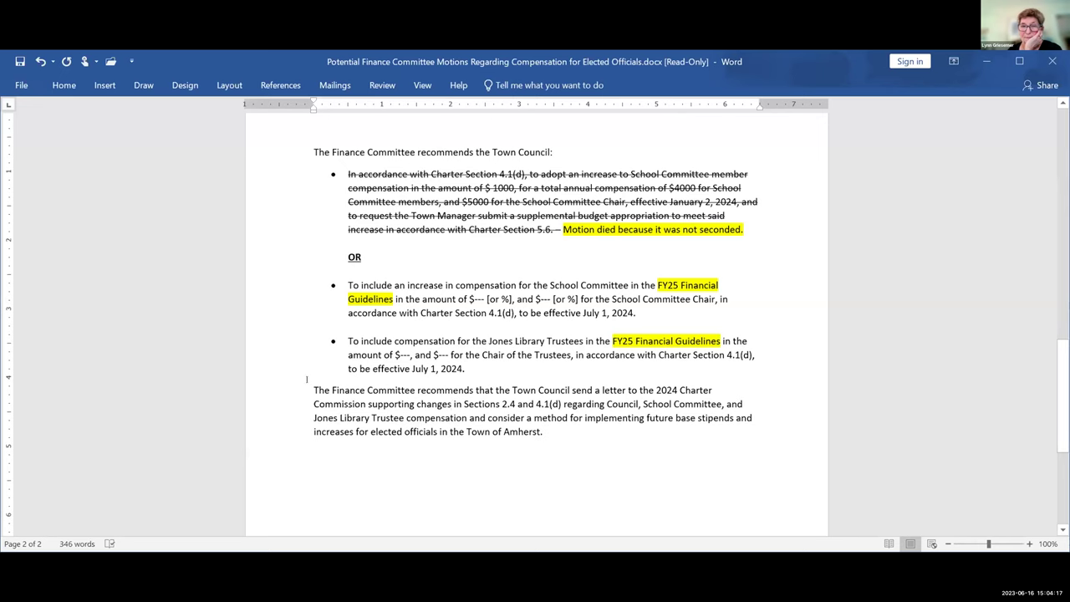
Step: Highlight the whole closing paragraph about the letter to the 2024 Charter Commission in yellow
drag(306, 385, 567, 440)
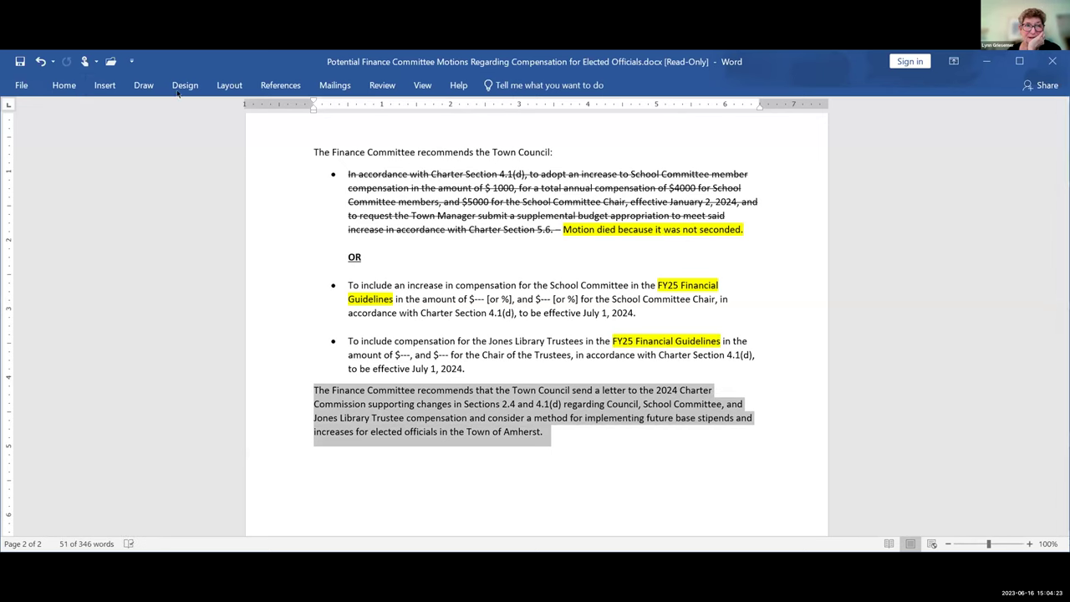
click(64, 85)
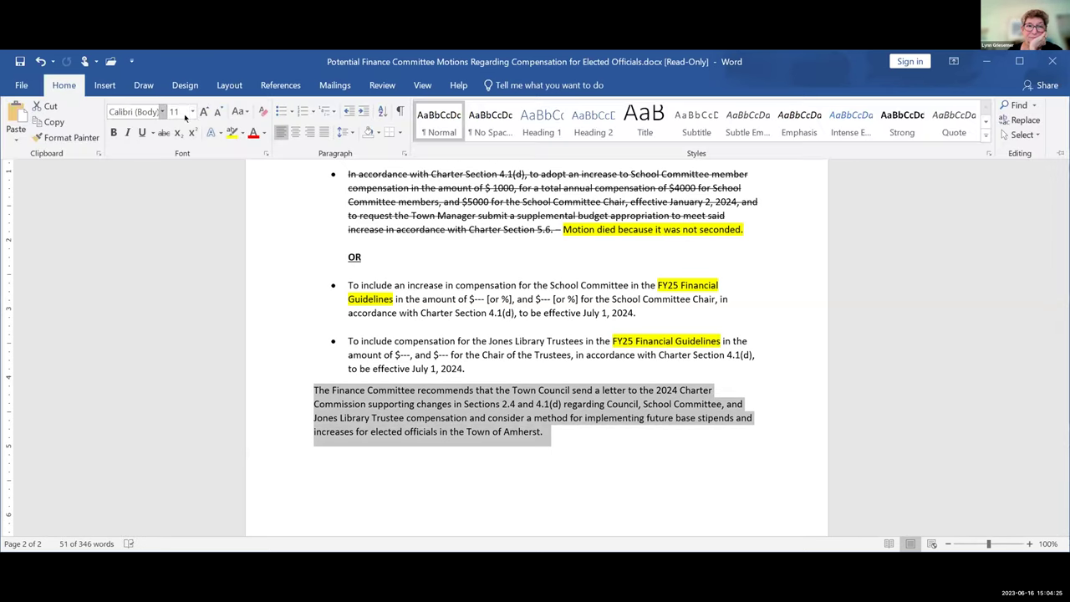
click(230, 134)
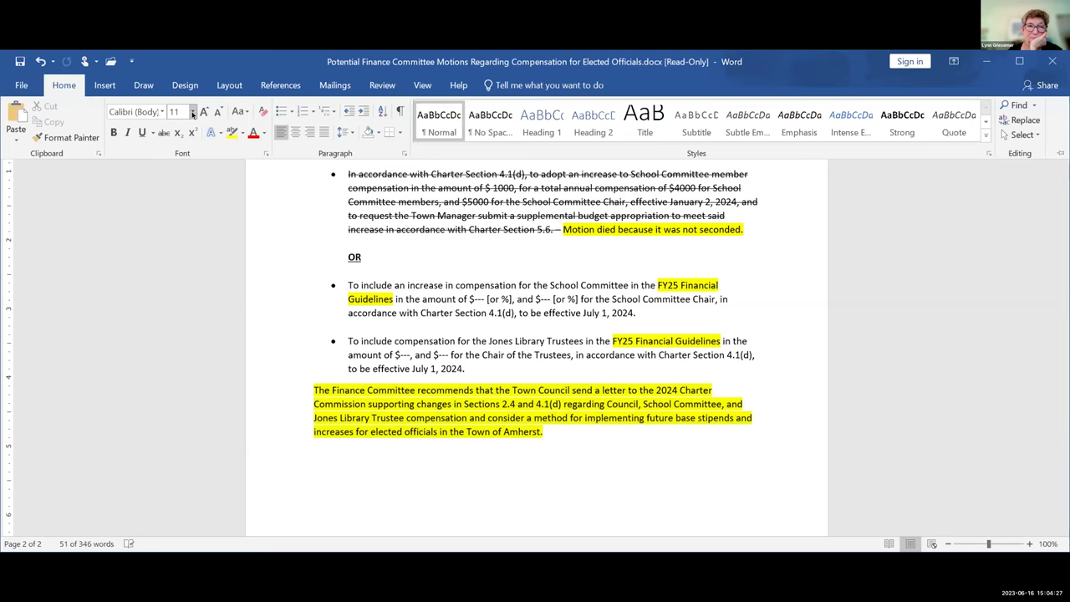
Step: Set the font size of the highlighted Charter Commission letter paragraph to 16
click(193, 111)
click(174, 210)
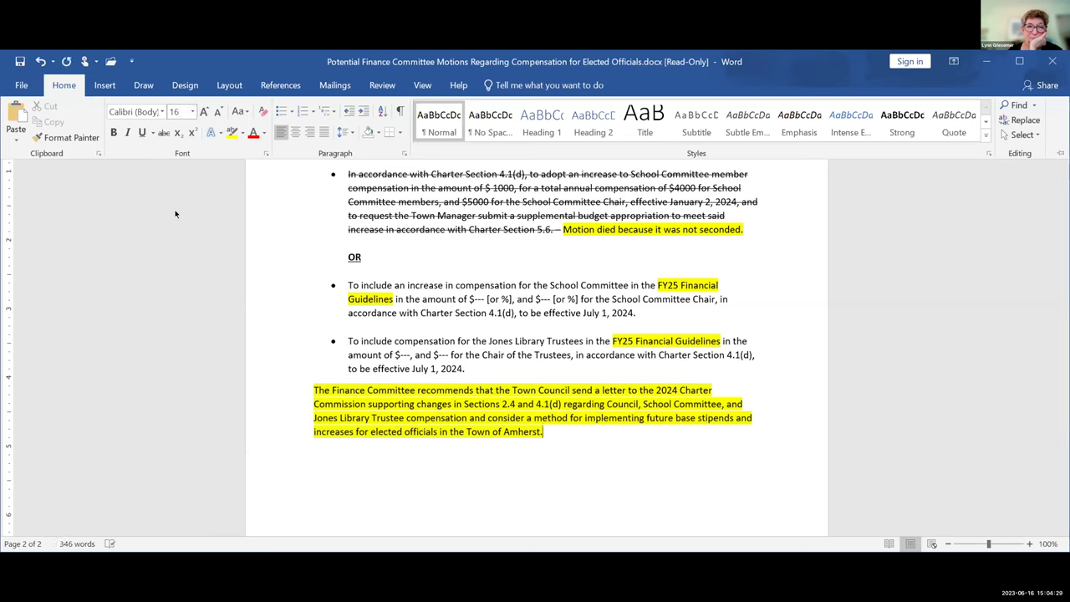
drag(543, 433, 313, 389)
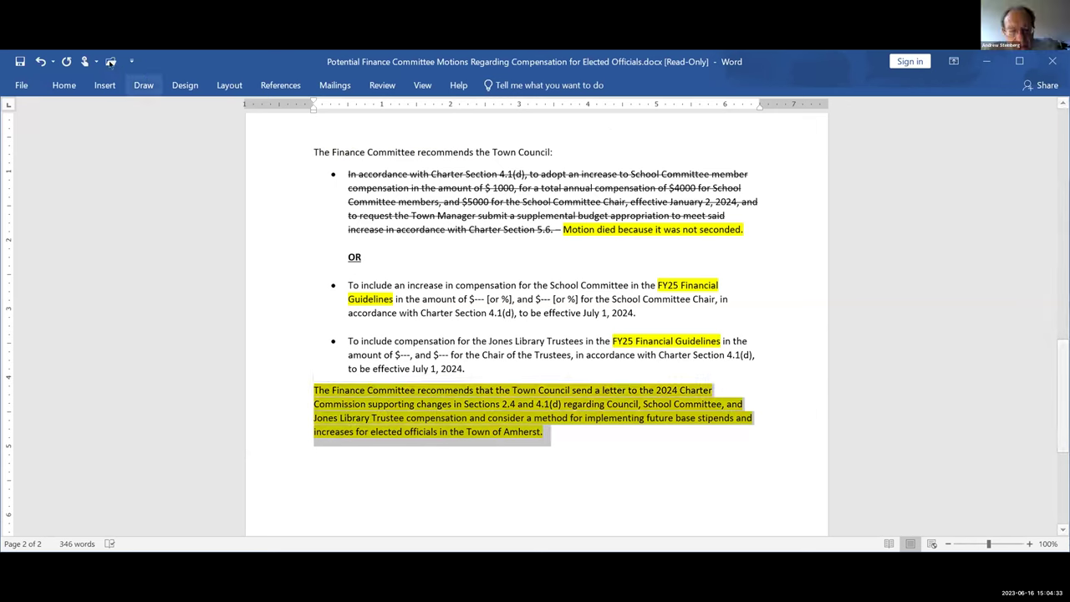
click(75, 88)
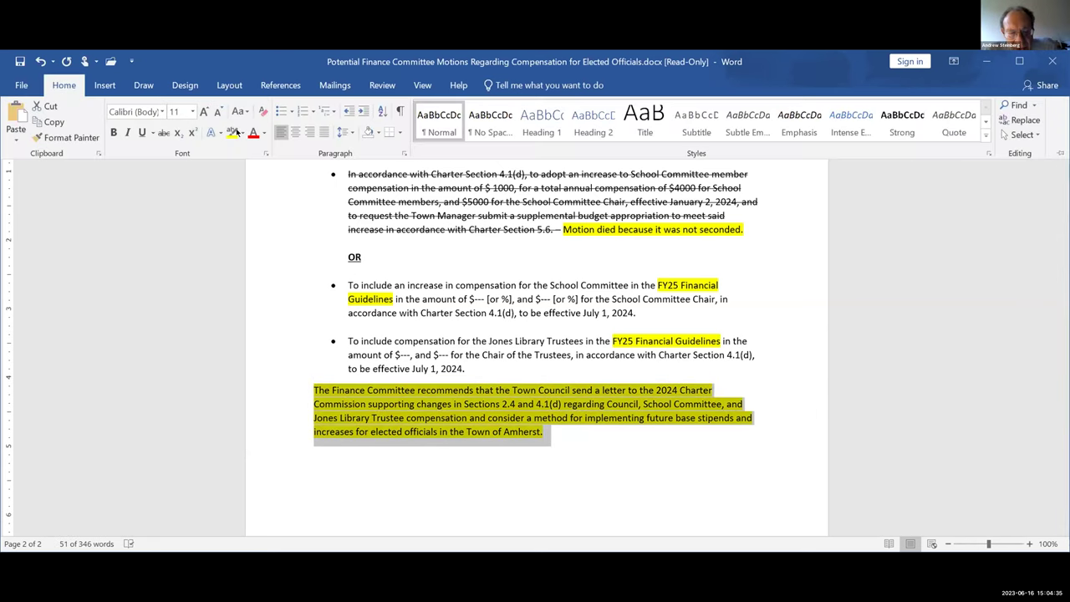
click(191, 111)
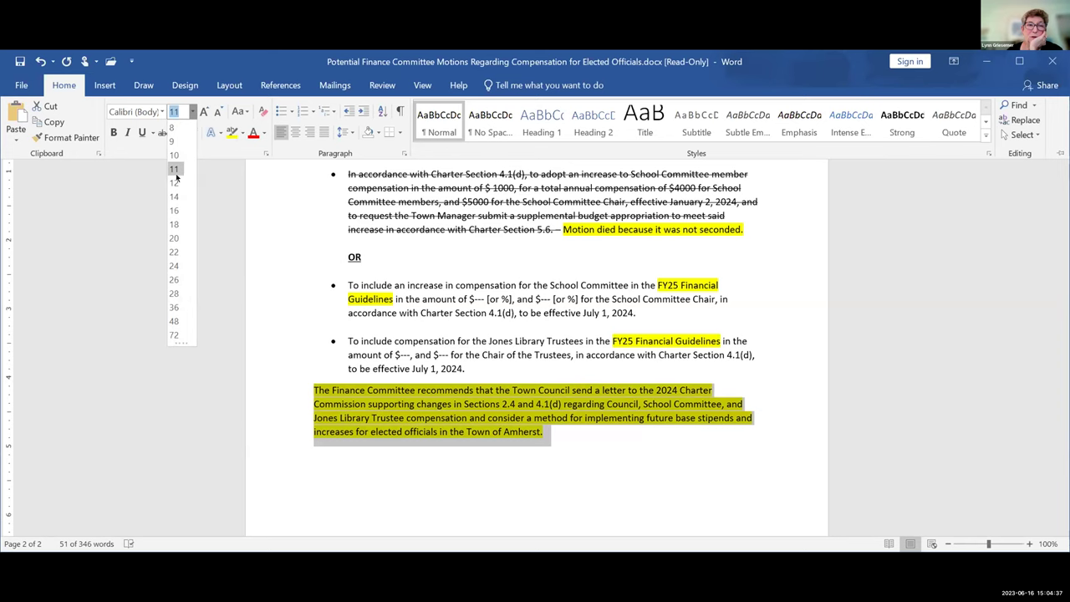
click(174, 210)
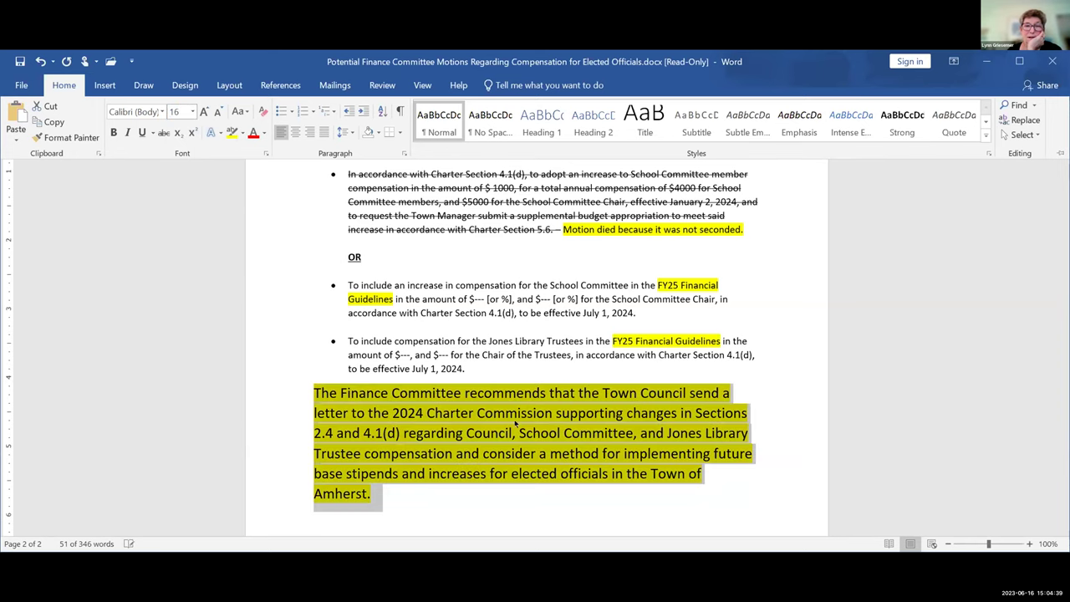
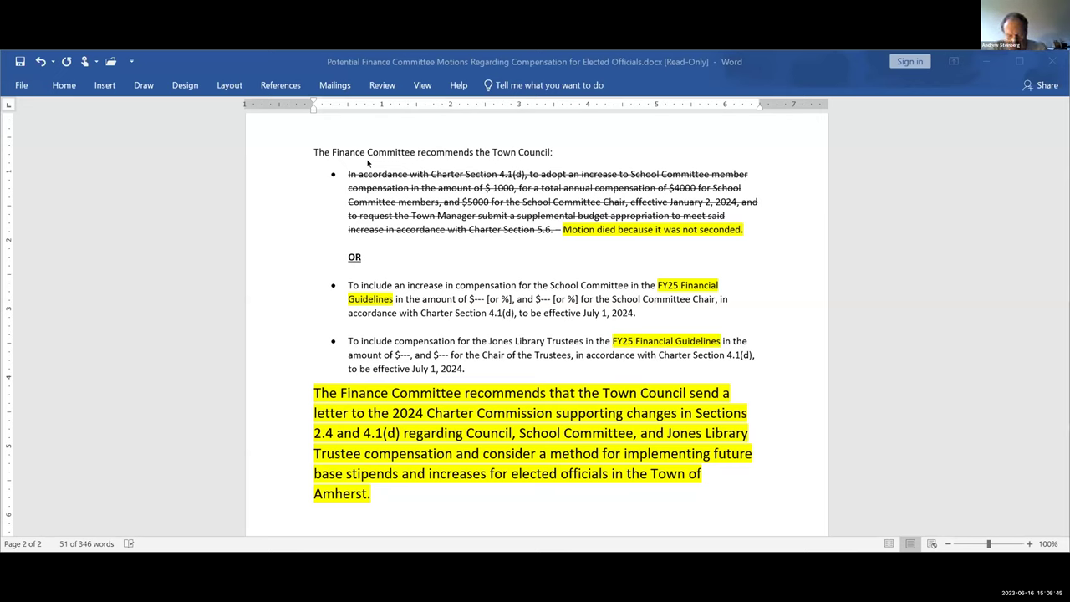
Step: Strike through both FY25 Financial Guidelines bullets, for the School Committee and the Jones Library Trustees
click(346, 285)
key(shift+Down)
key(shift+Down)
key(shift+Down)
key(shift+Down)
key(shift+Down)
key(shift+Down)
key(shift+Down)
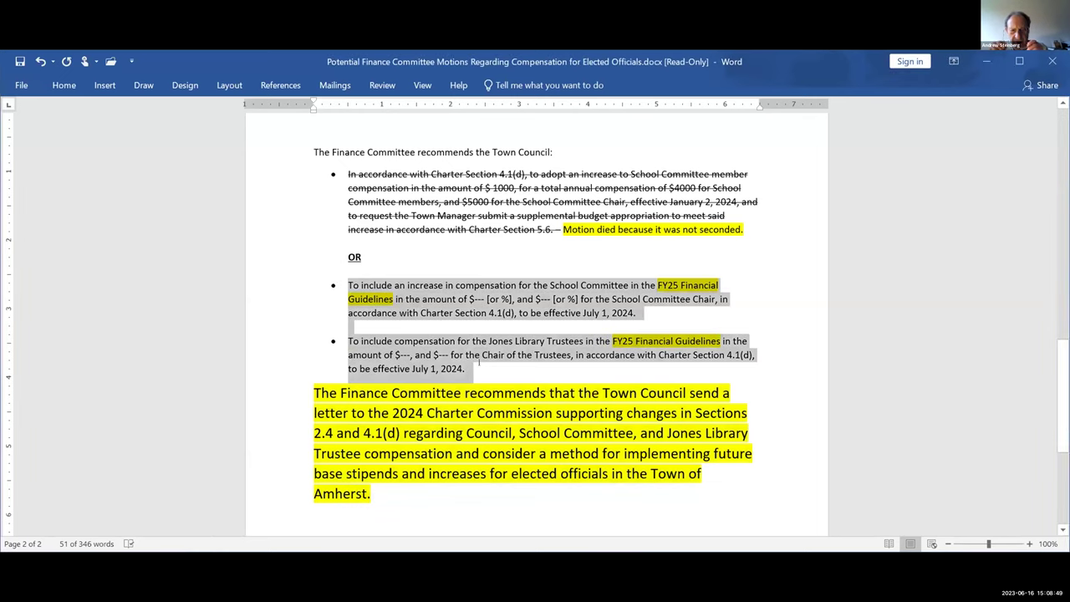
click(64, 85)
click(163, 132)
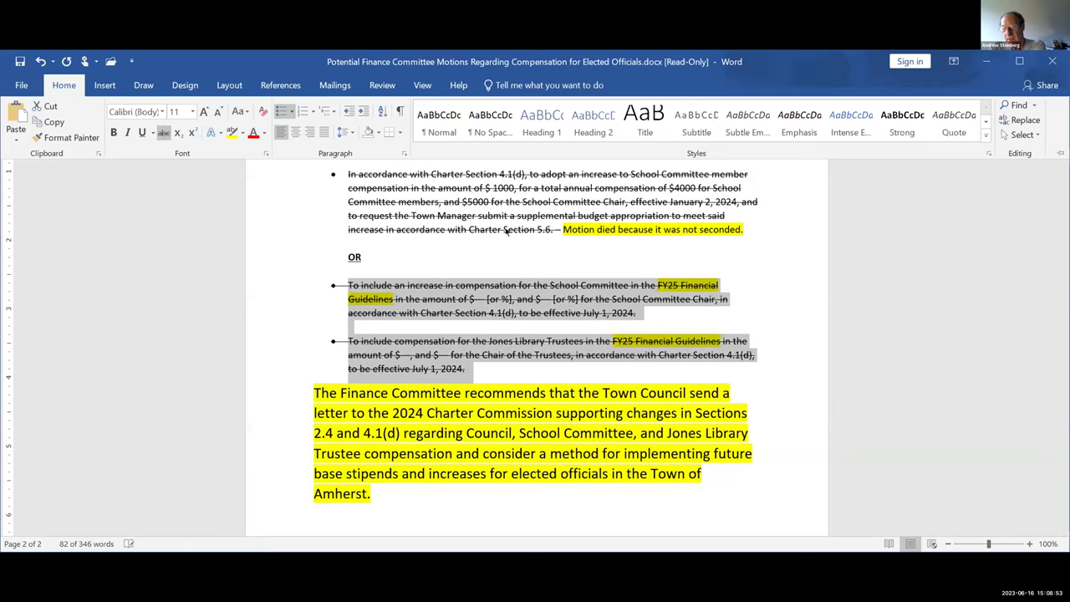